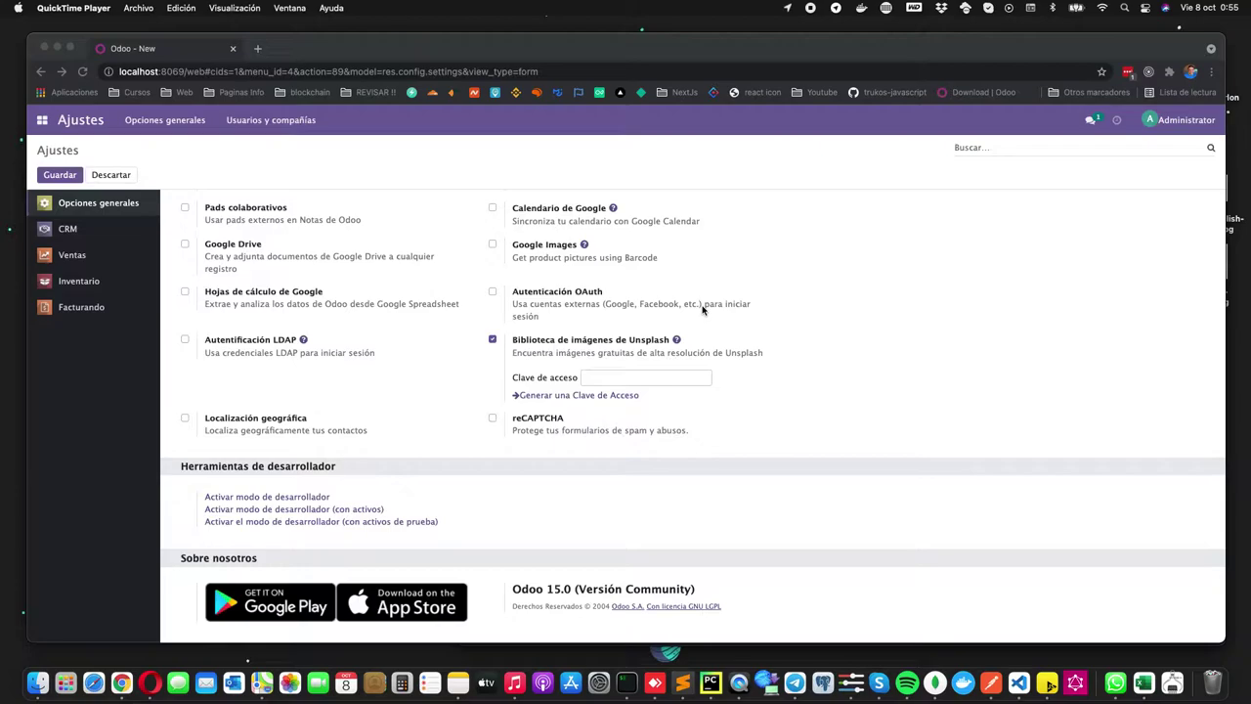
# Step: View the product list in the Productos app and again in the Ventas app
pyautogui.click(42, 119)
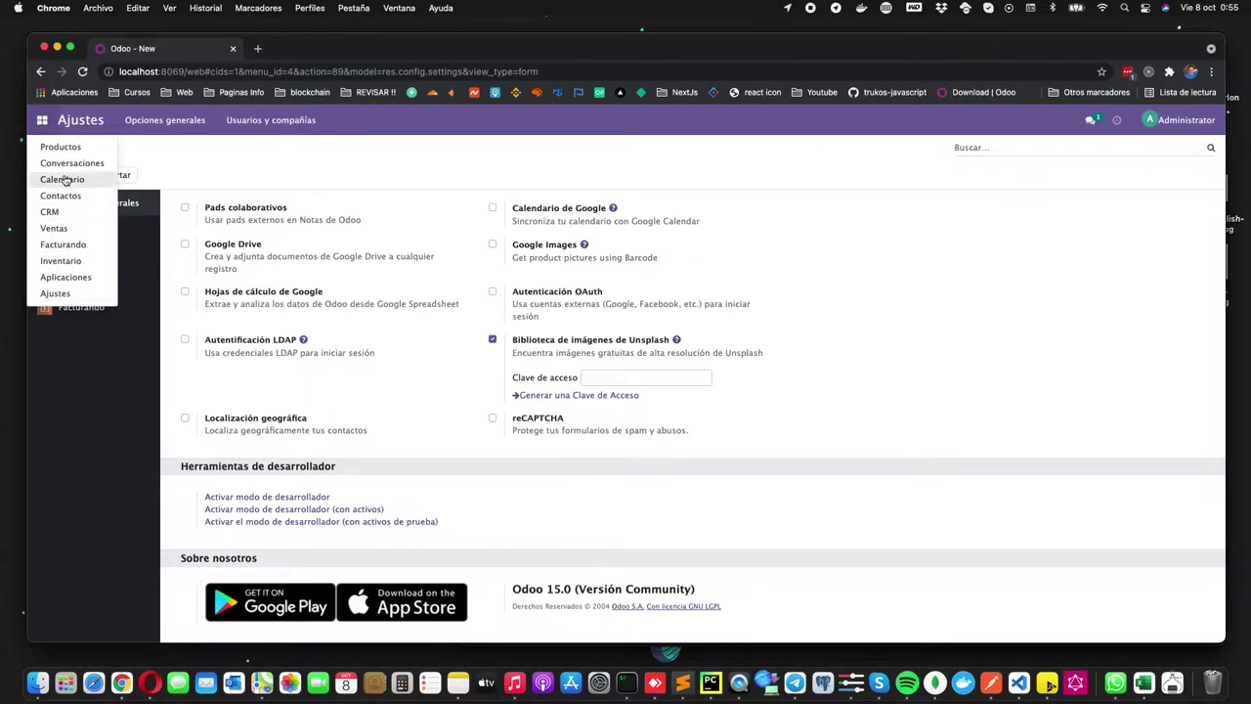
pyautogui.click(58, 147)
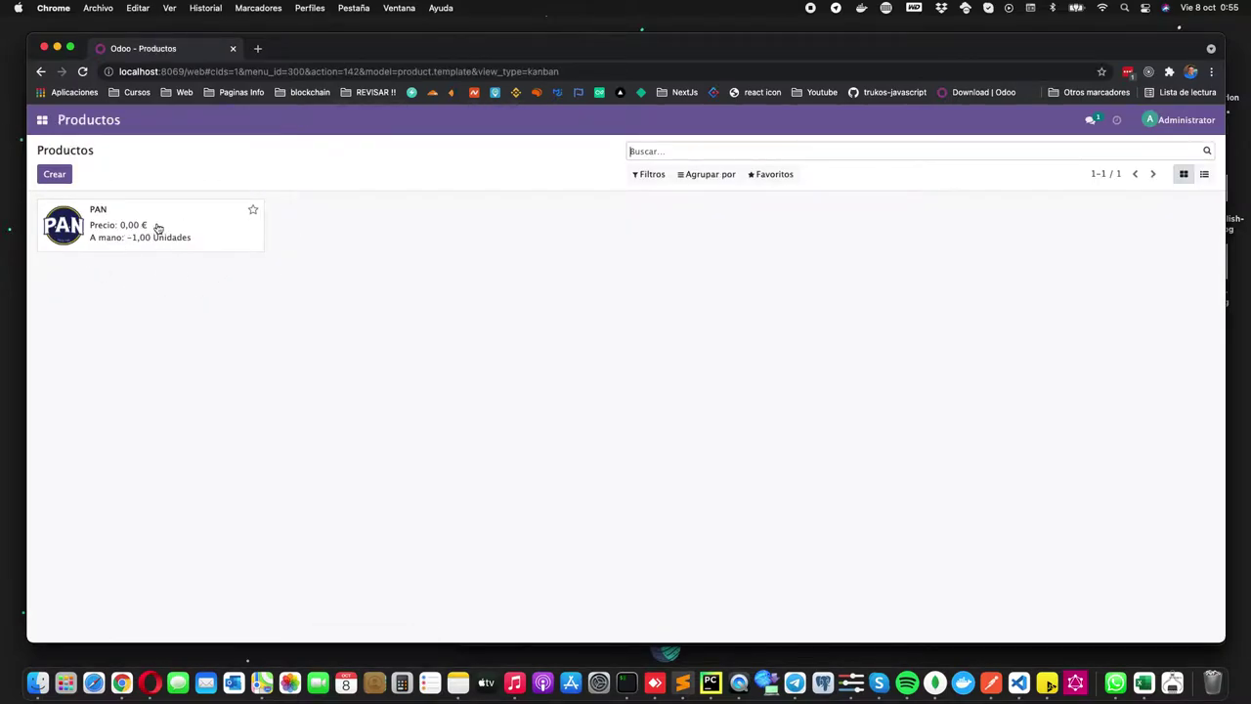
pyautogui.click(42, 119)
pyautogui.click(59, 226)
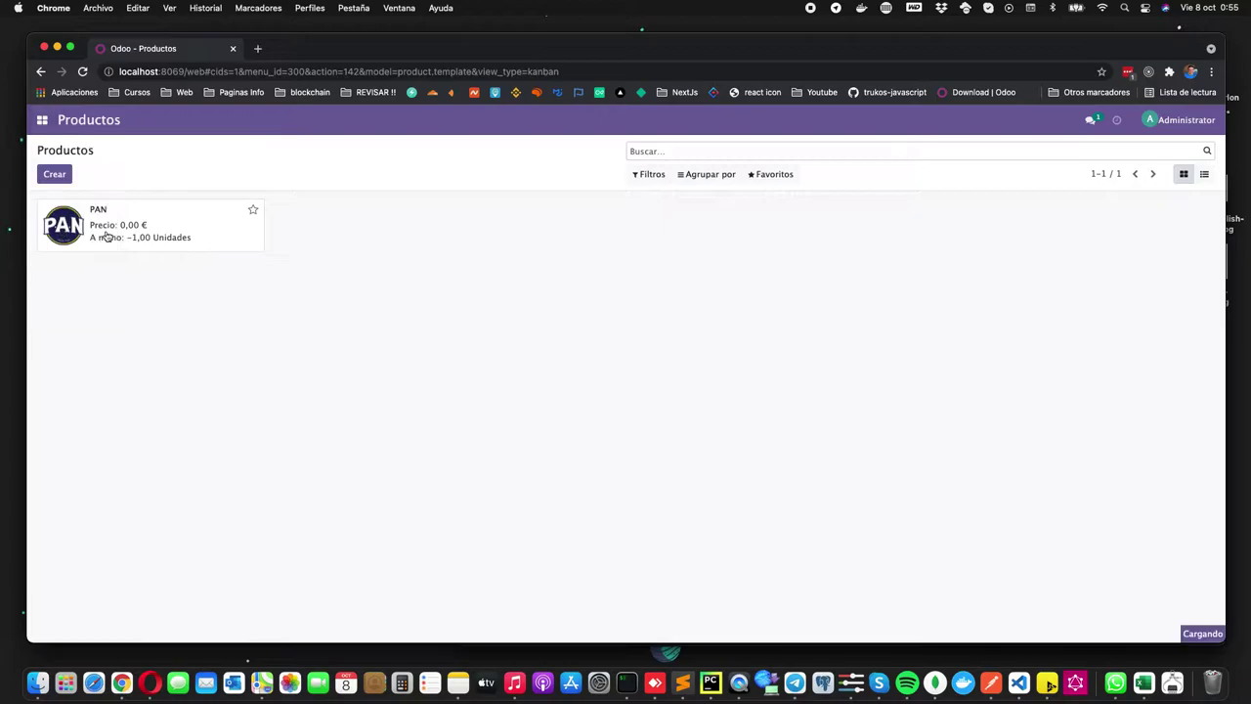
pyautogui.click(199, 120)
pyautogui.click(267, 120)
pyautogui.click(268, 146)
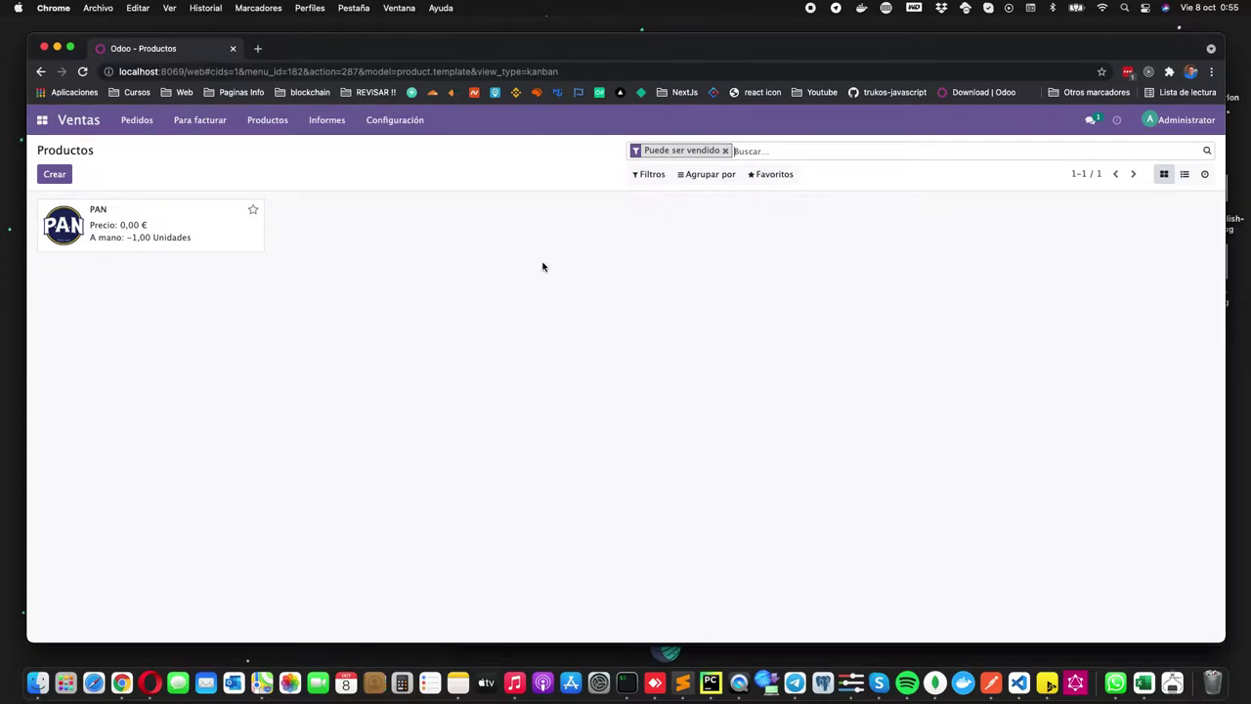
pyautogui.click(55, 174)
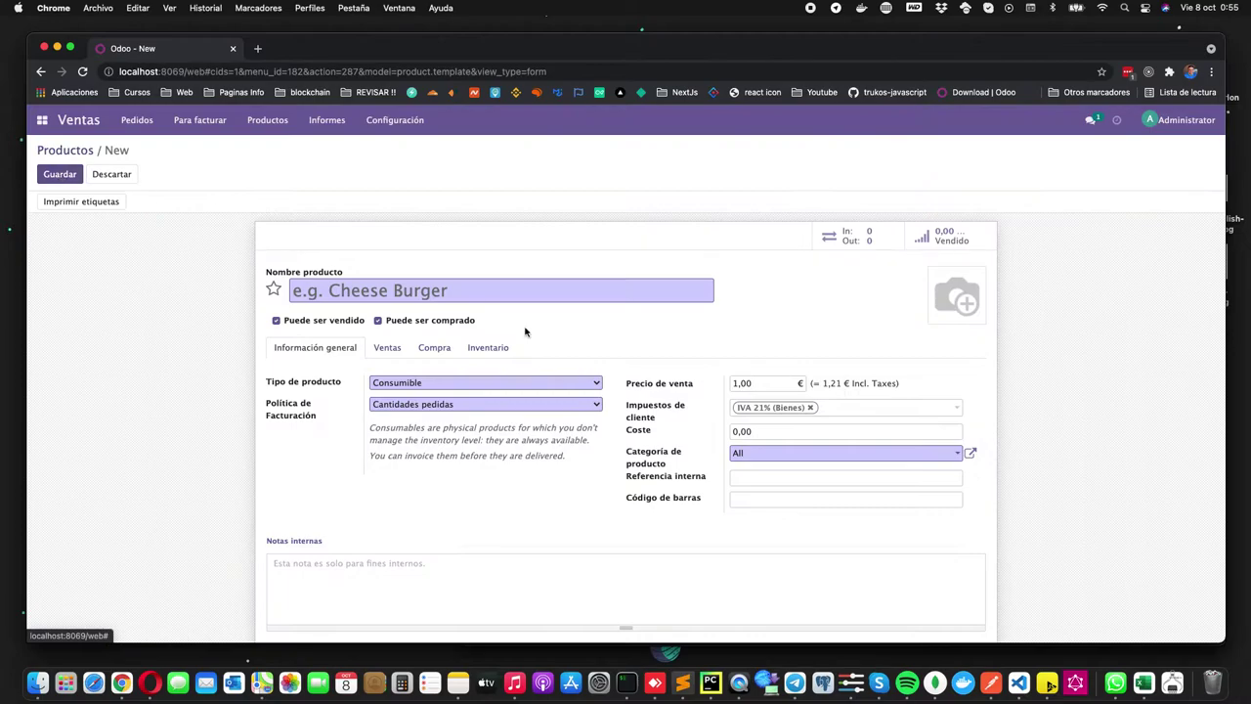
pyautogui.scroll(-3, 454, 439)
pyautogui.scroll(2, 489, 411)
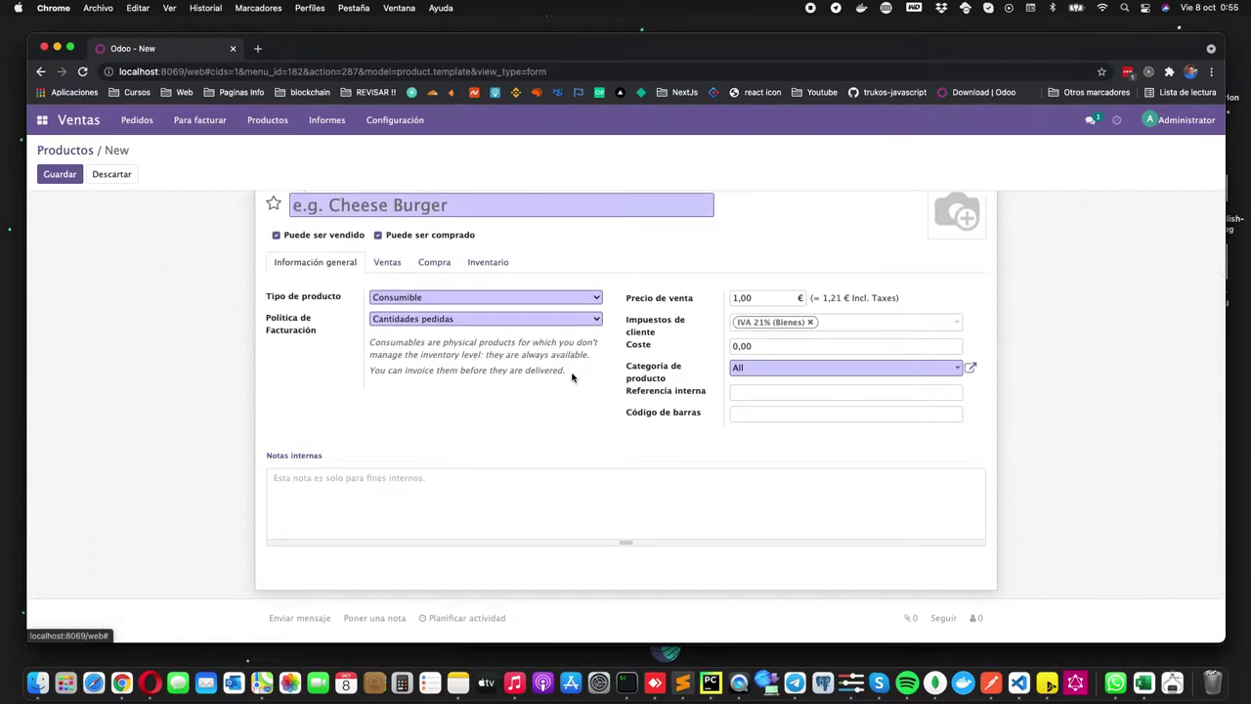
pyautogui.moveTo(571, 375); pyautogui.dragTo(374, 342)
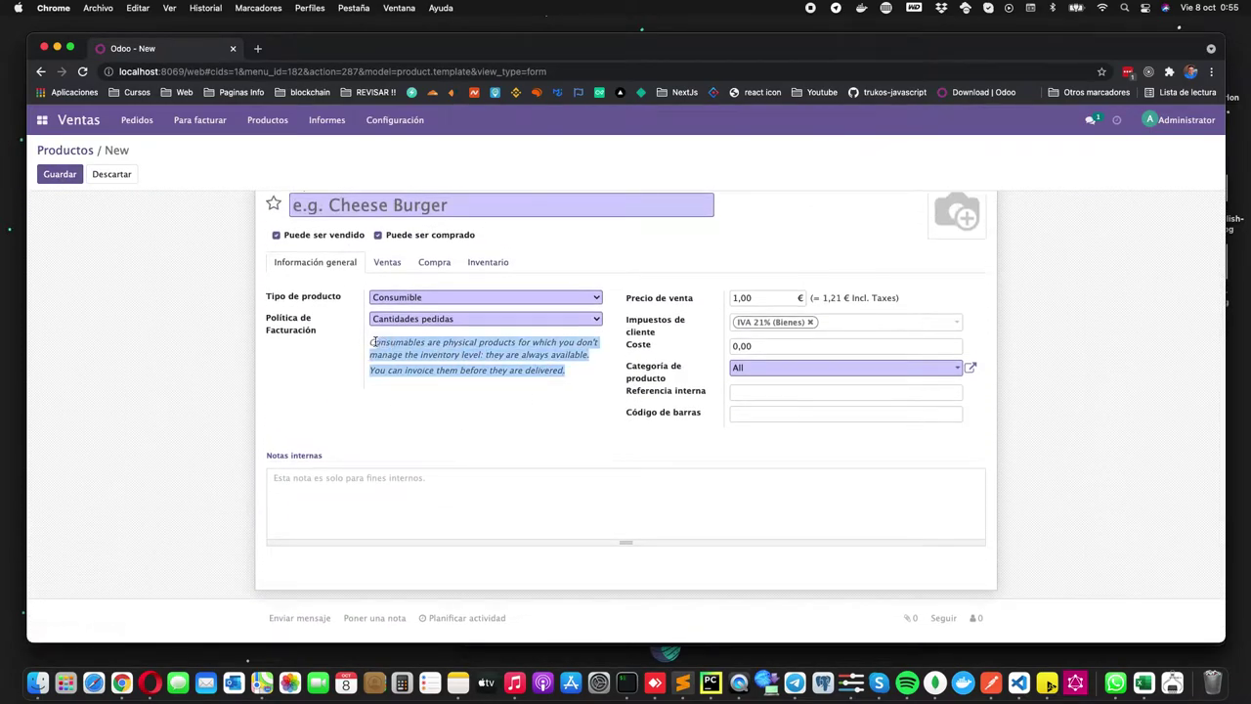
pyautogui.click(410, 299)
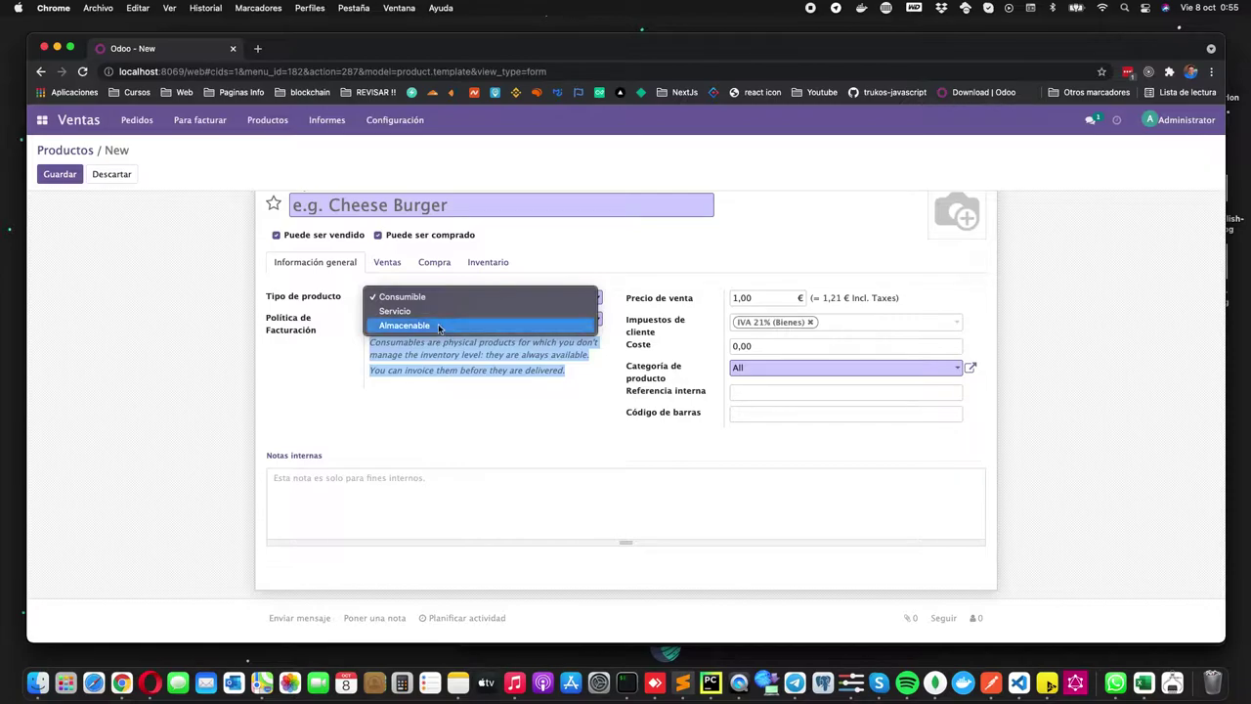
pyautogui.click(439, 327)
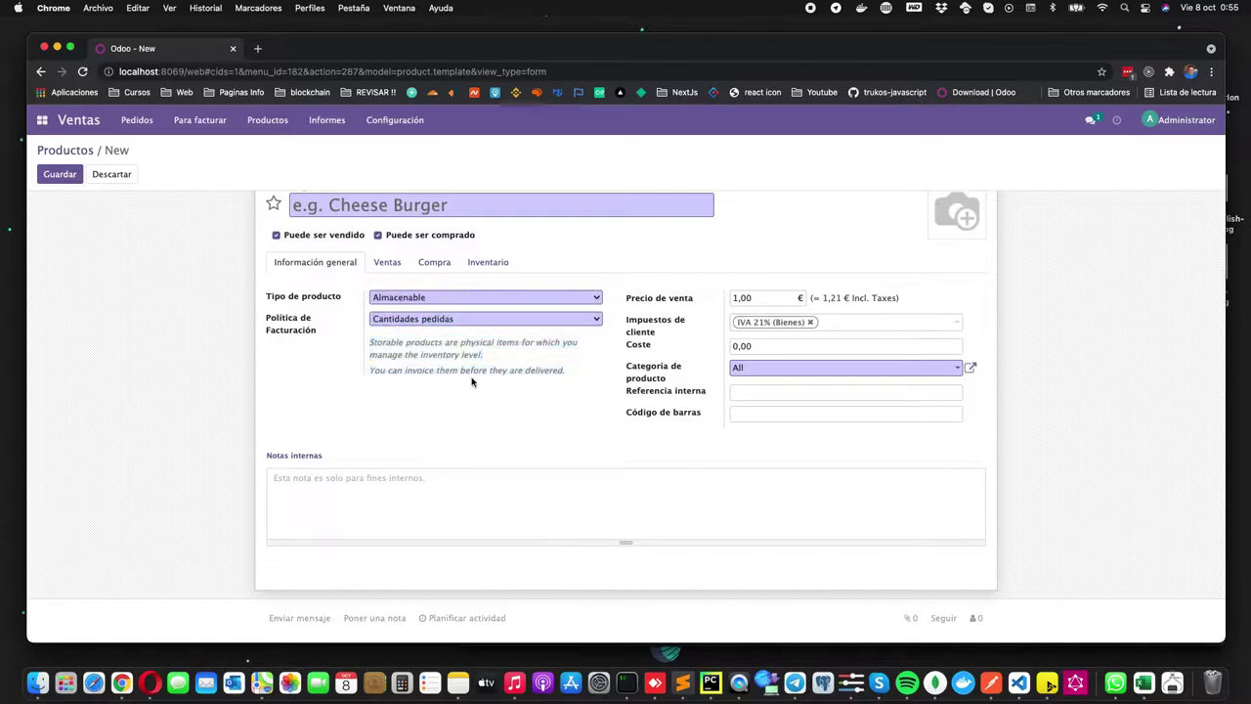
pyautogui.scroll(3, 473, 391)
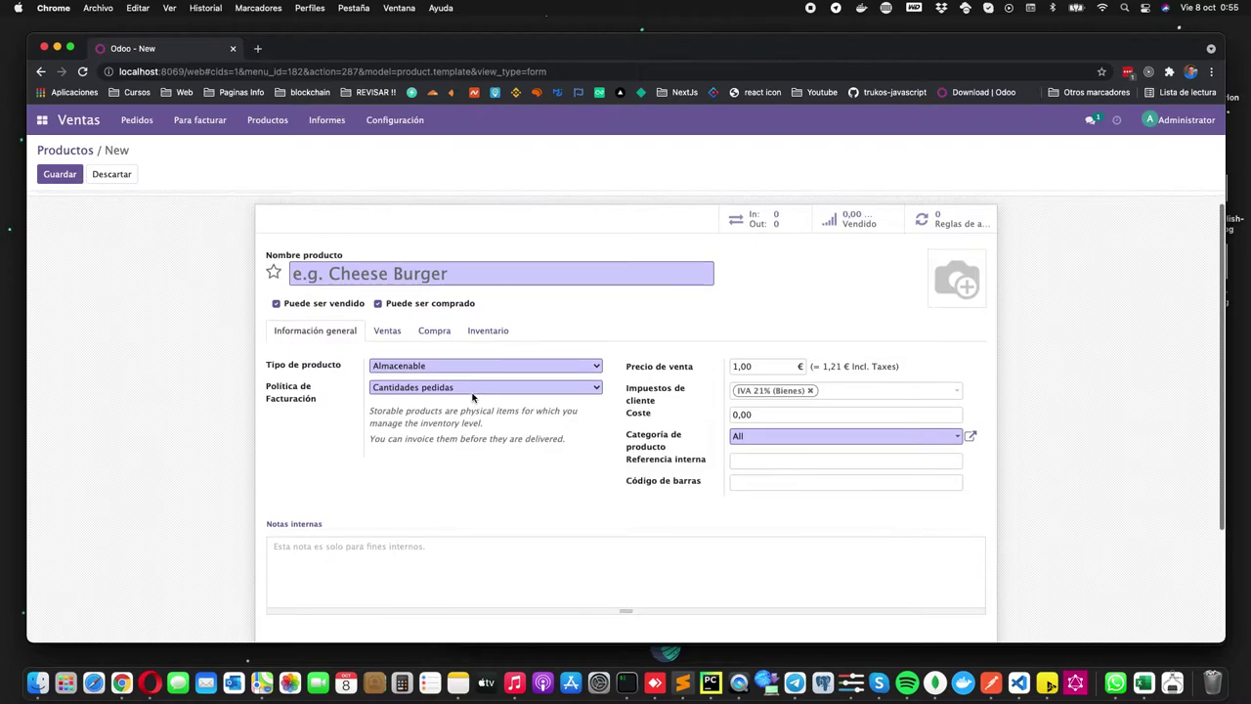
pyautogui.click(62, 173)
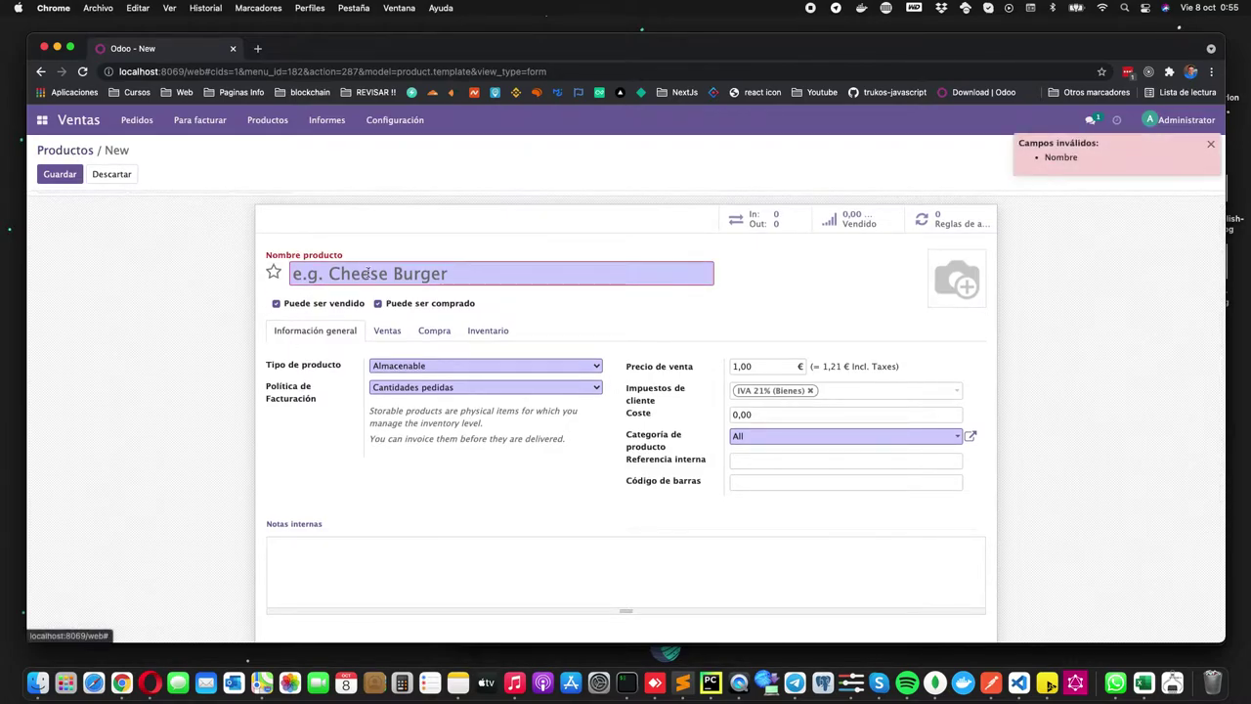
pyautogui.click(113, 174)
# Step: Add an opportunity named "Venta de PAN" to the Nuevo stage of the CRM pipeline
pyautogui.click(134, 121)
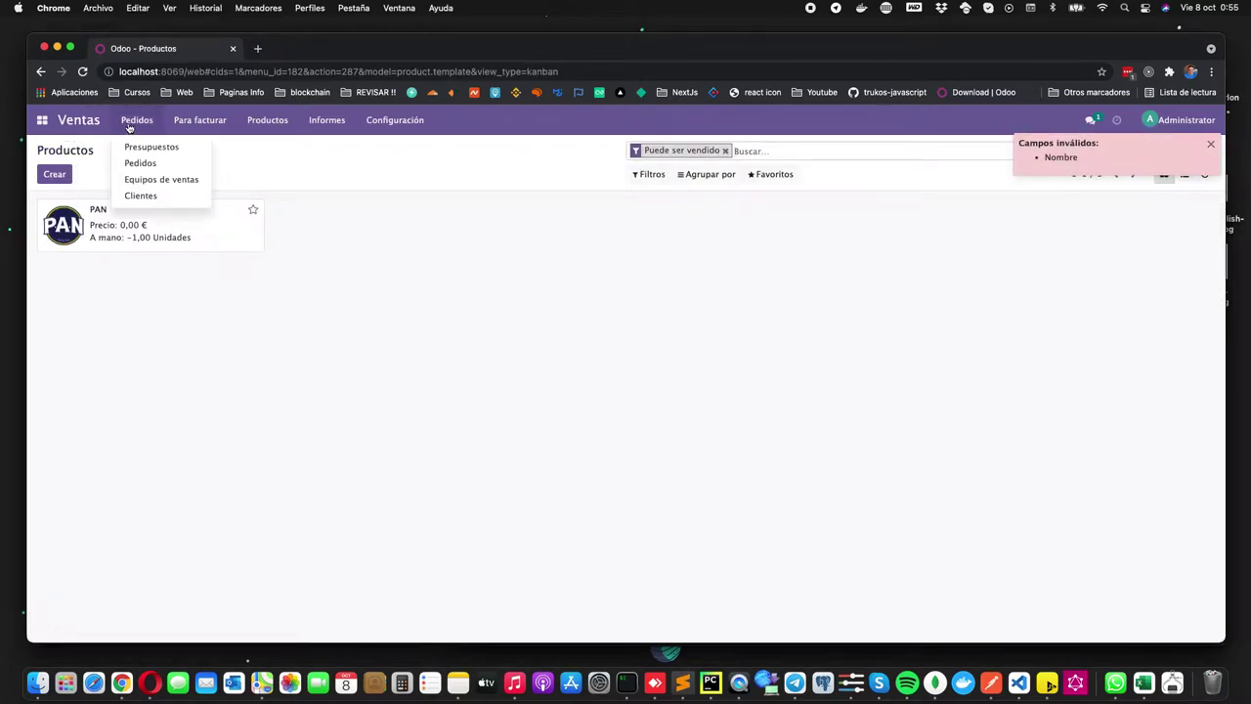
pyautogui.click(42, 119)
pyautogui.click(49, 209)
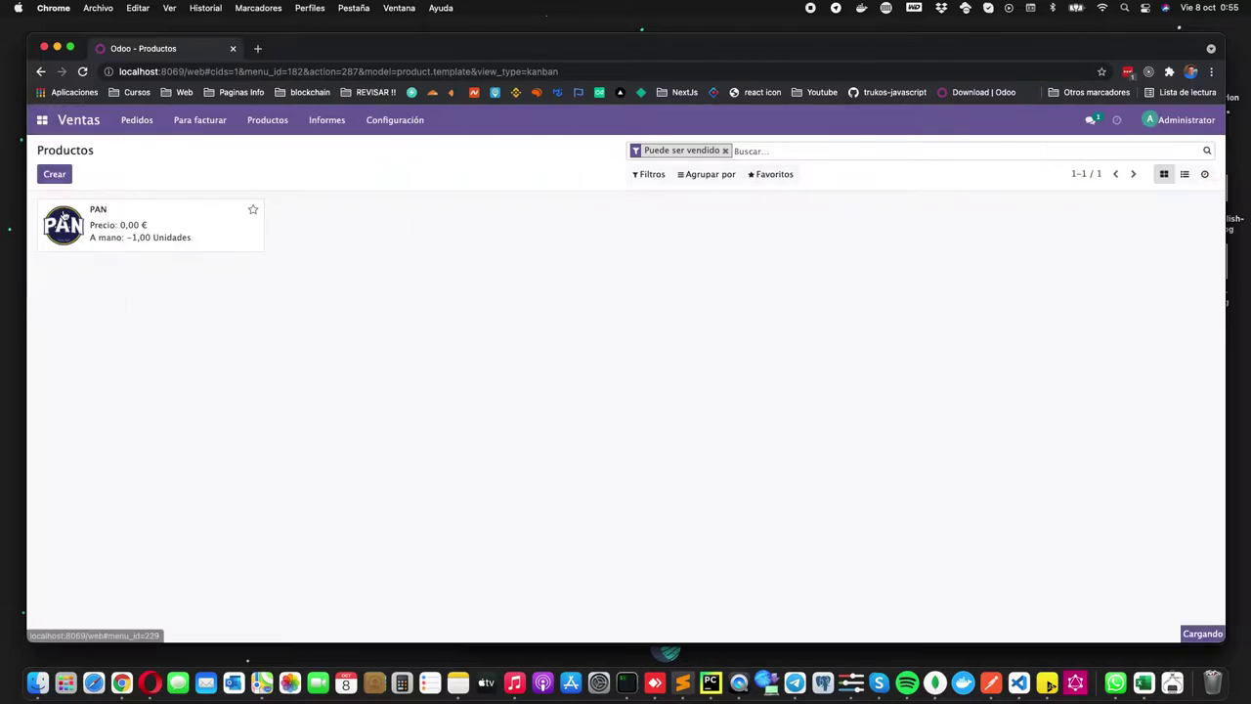
pyautogui.click(54, 174)
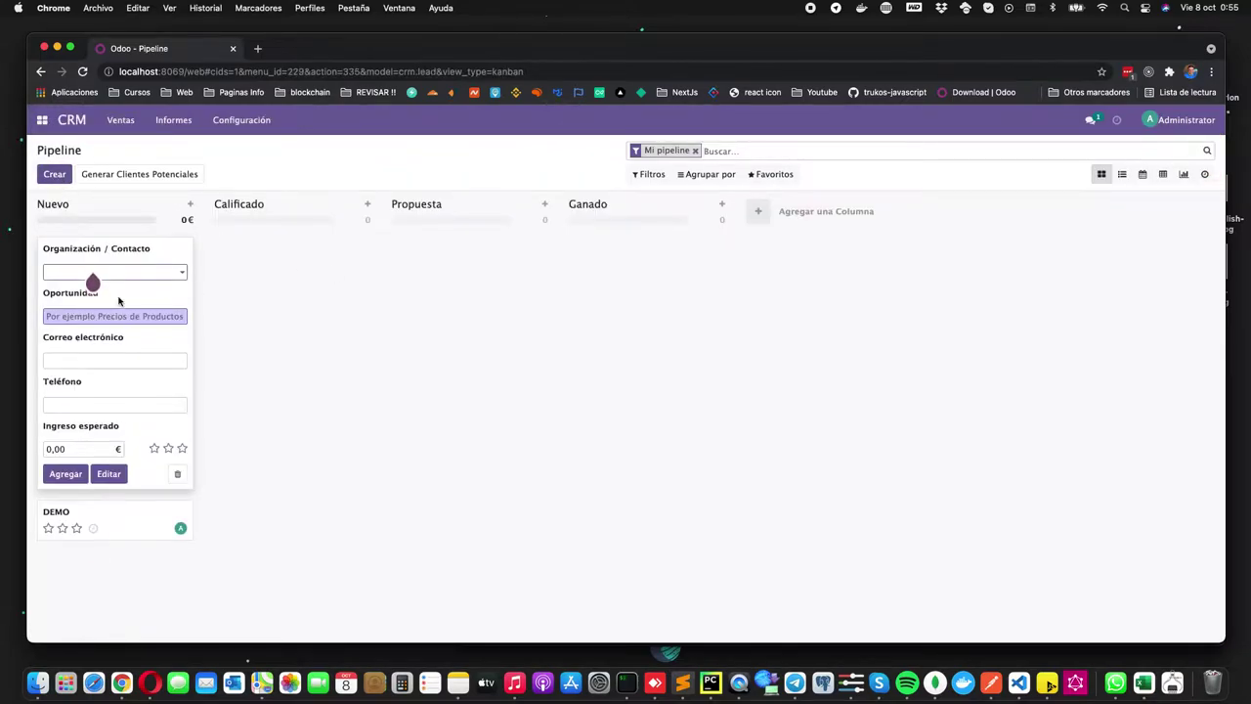
pyautogui.click(93, 314)
pyautogui.write('Venta de PAN')
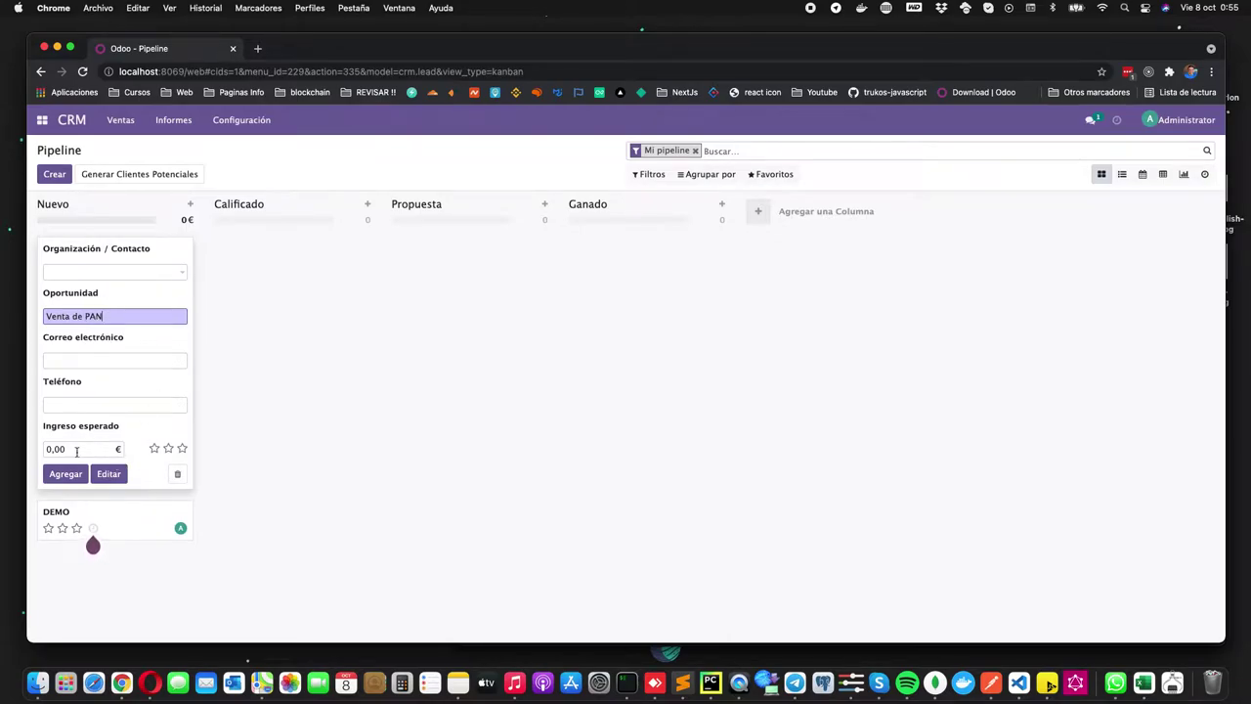
pyautogui.click(65, 473)
pyautogui.click(411, 368)
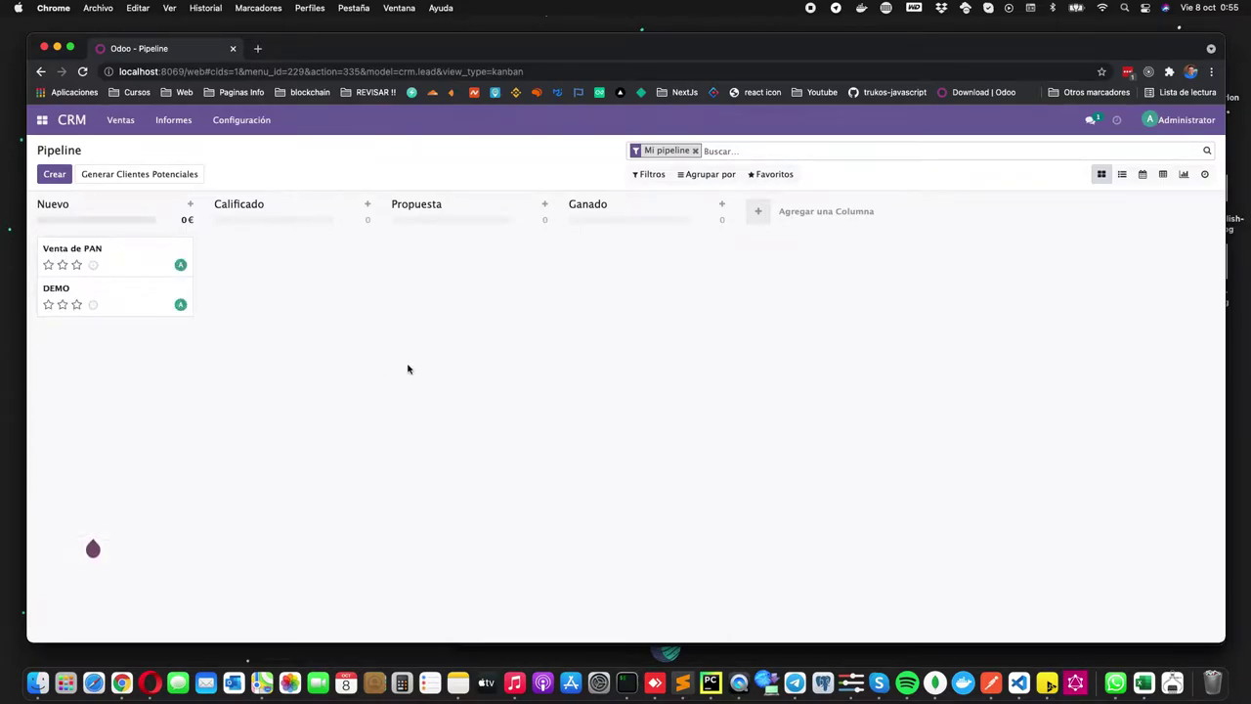
# Step: Set the expected income of the Venta de PAN opportunity to 1000000 € and save it
pyautogui.click(118, 272)
pyautogui.click(436, 303)
pyautogui.click(310, 341)
pyautogui.write('1000000')
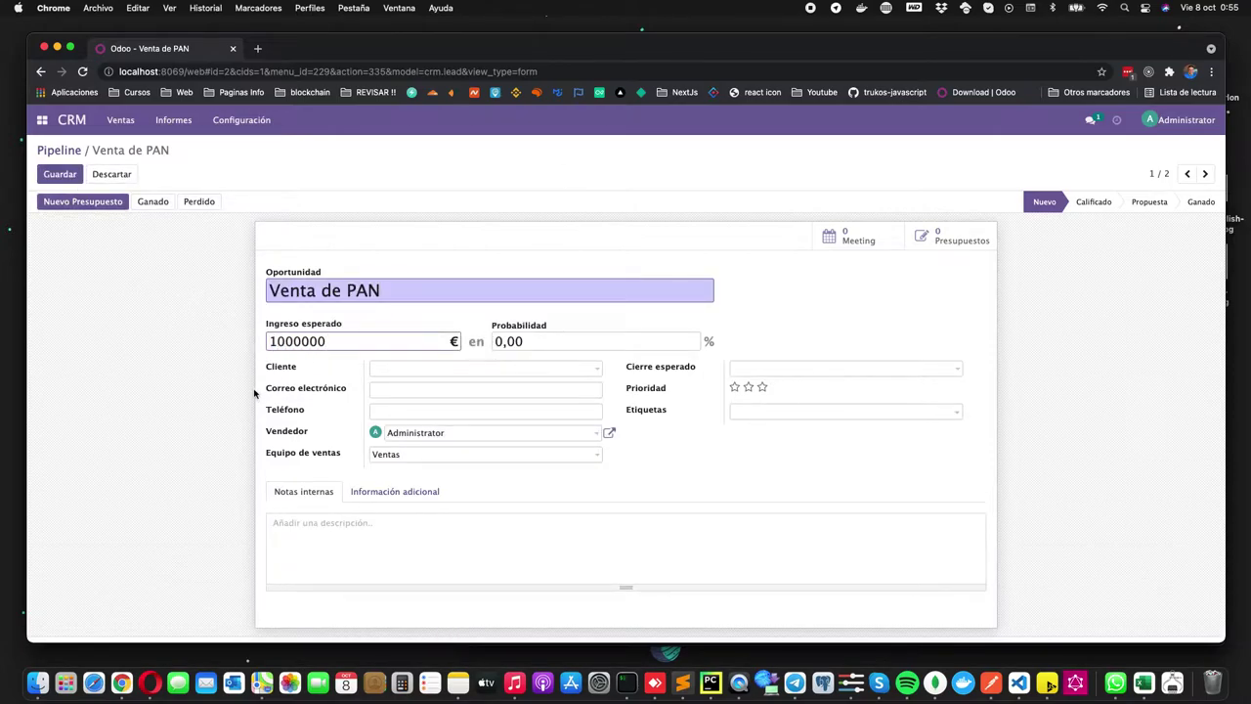
pyautogui.click(174, 392)
pyautogui.click(59, 179)
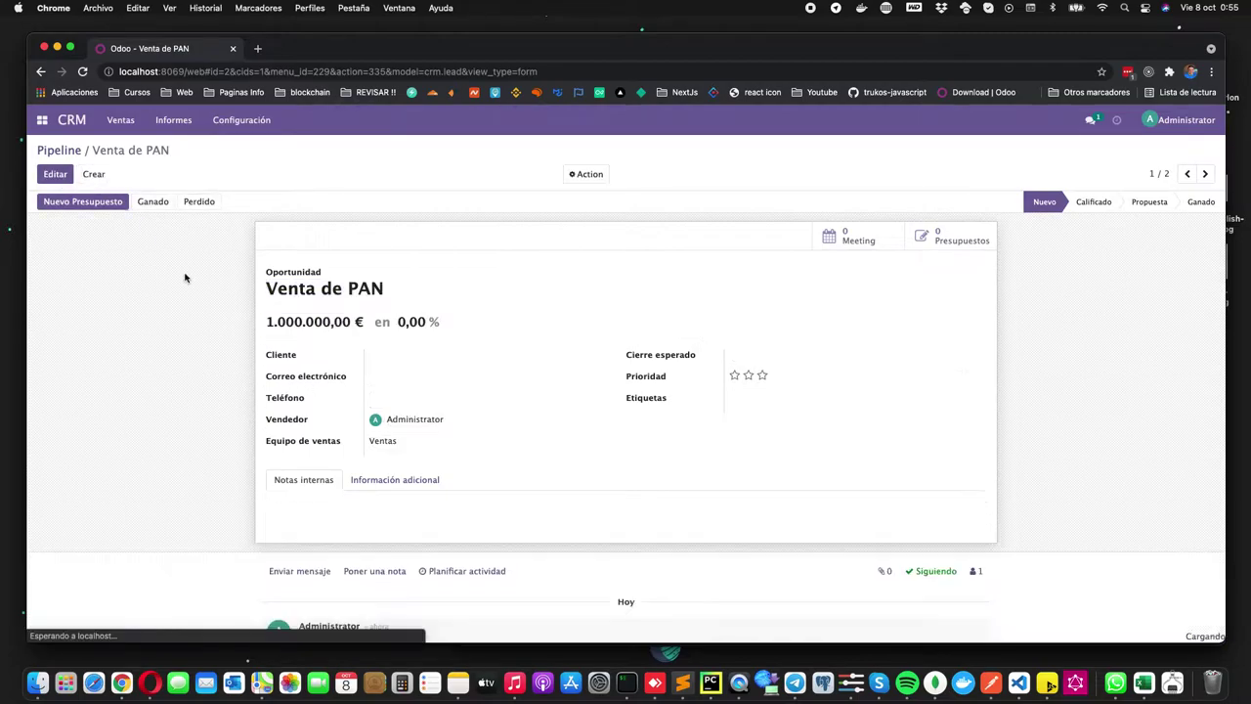
pyautogui.click(55, 174)
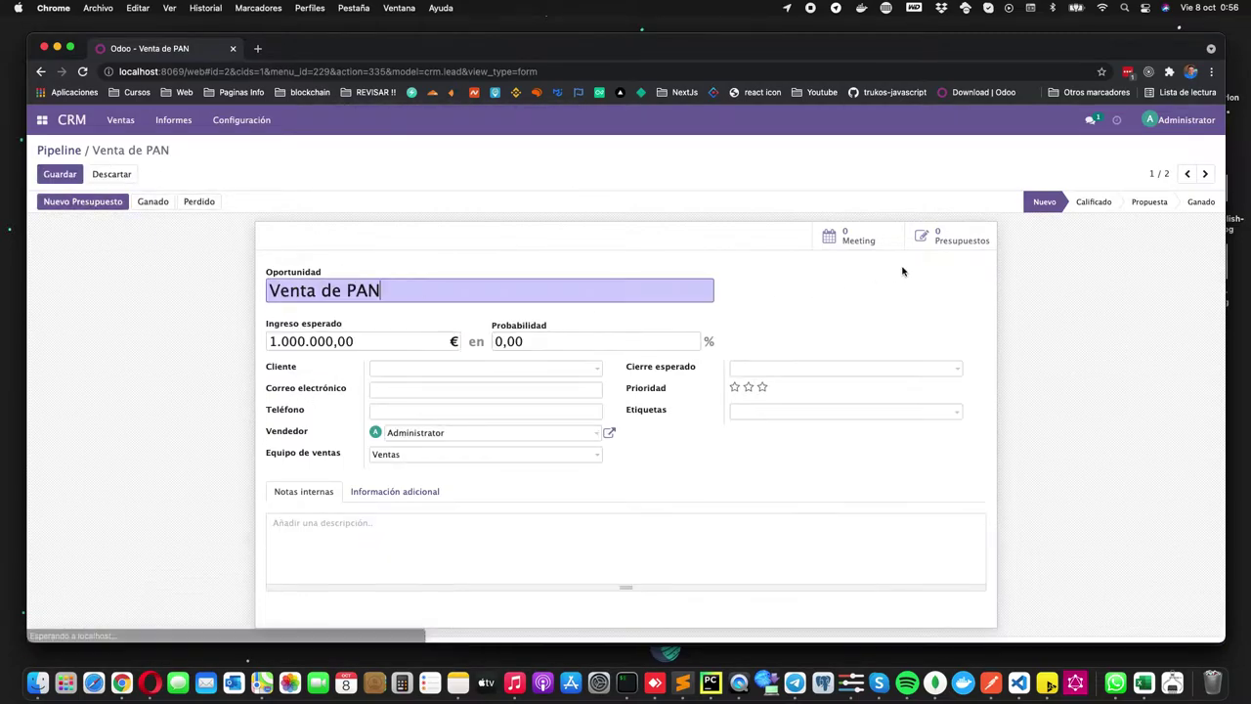
pyautogui.click(131, 177)
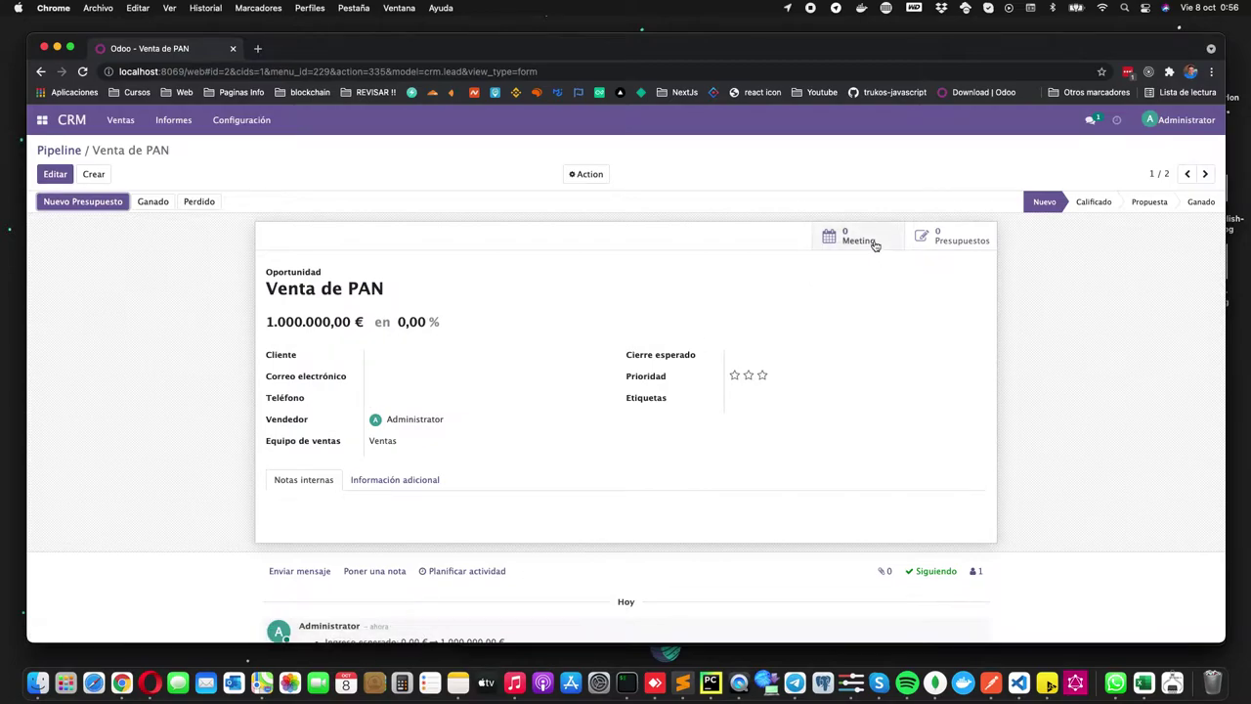
# Step: Schedule a "Venta de PAN" meeting for the opportunity on Wednesday 6 October 2021 from 8:00 to 10:00
pyautogui.click(860, 239)
pyautogui.moveTo(445, 305); pyautogui.dragTo(446, 347)
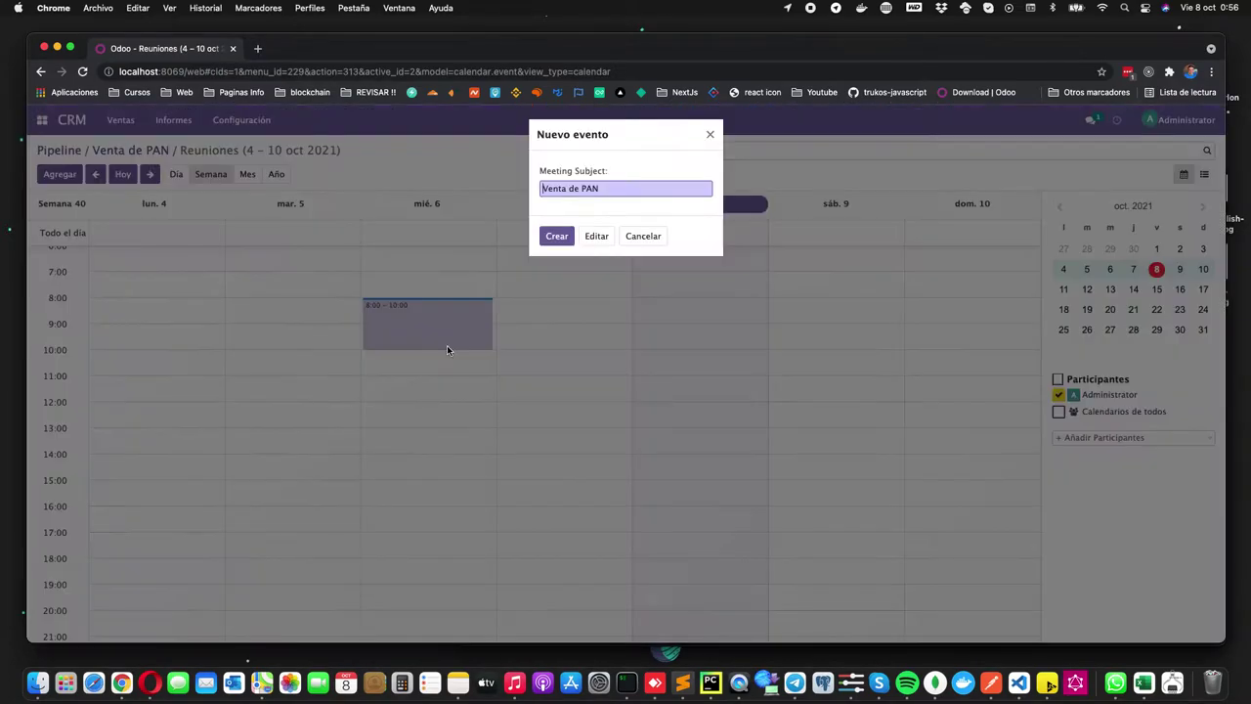
pyautogui.click(555, 237)
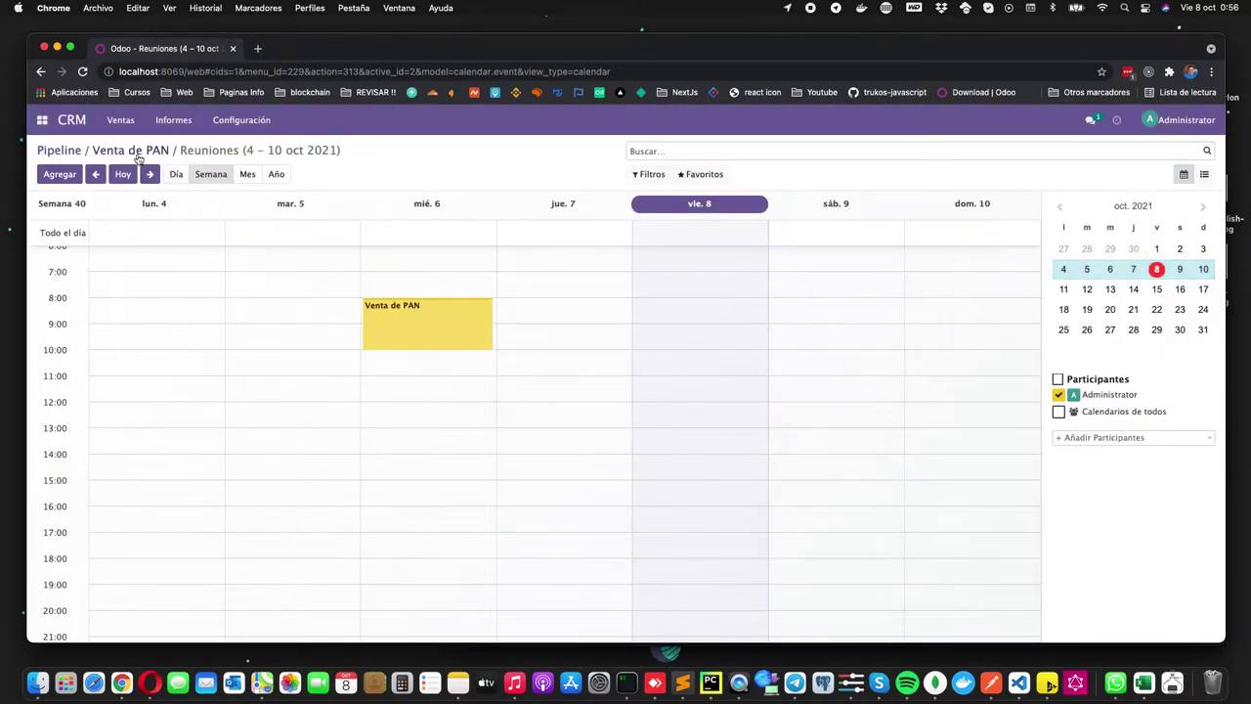
# Step: Return to the pipeline and move the Venta de PAN opportunity to the Propuesta stage
pyautogui.click(137, 151)
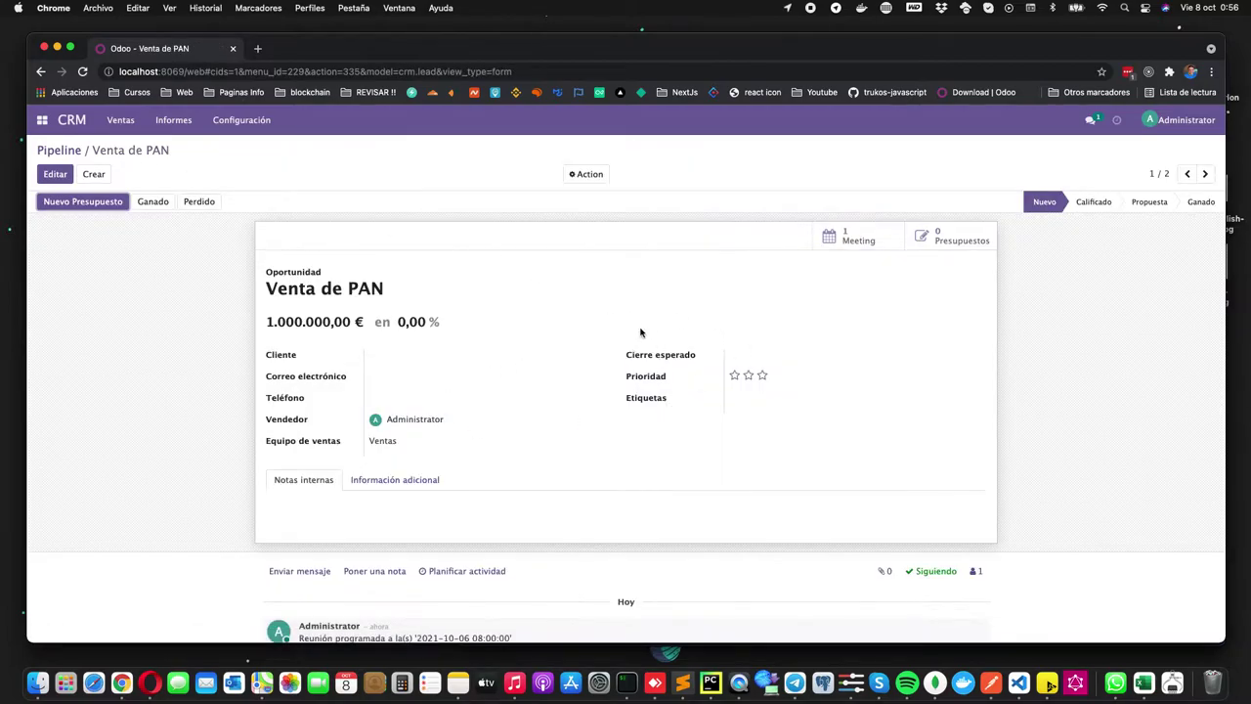
pyautogui.click(68, 150)
pyautogui.moveTo(148, 277); pyautogui.dragTo(453, 250)
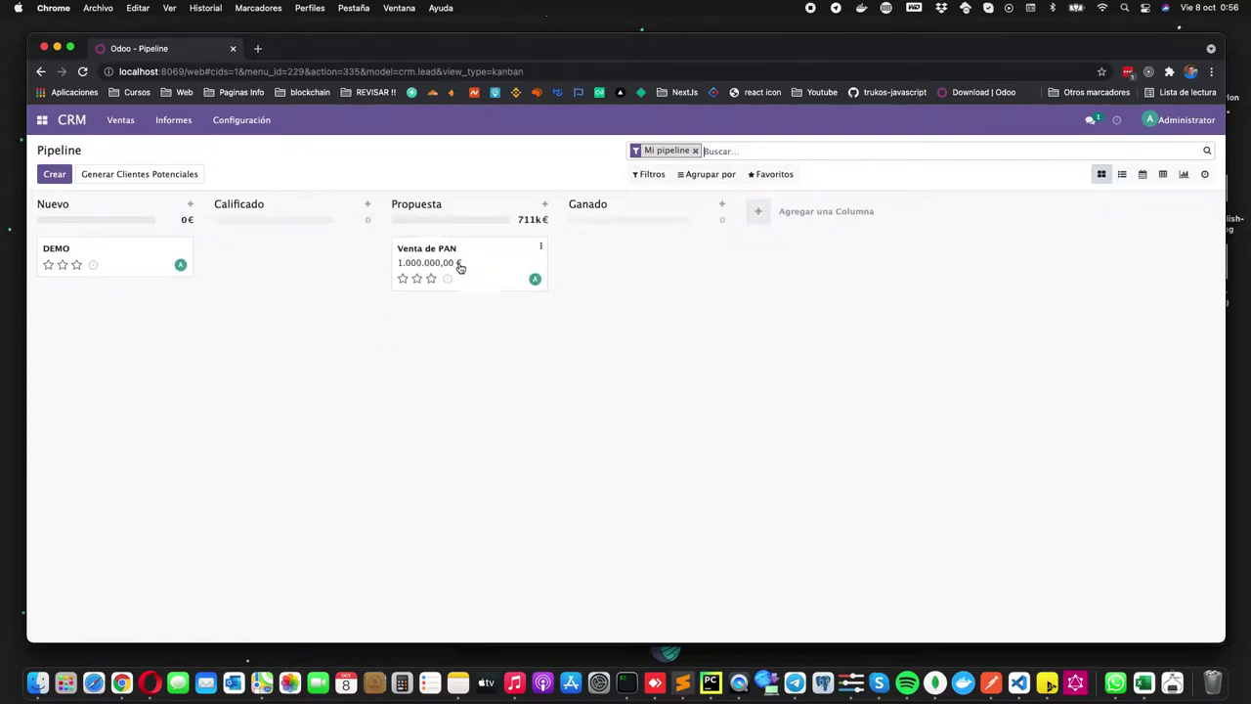
# Step: Start a new quotation from the Venta de PAN opportunity and select the first customer offered
pyautogui.click(492, 270)
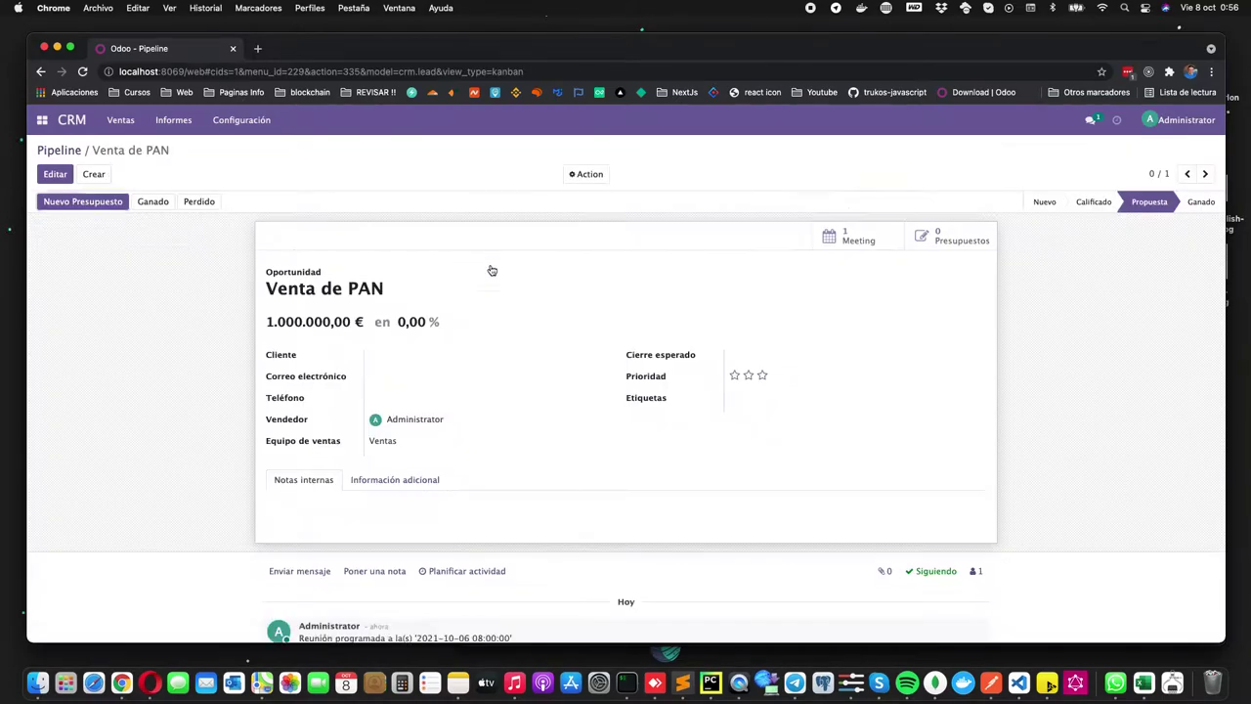
pyautogui.click(940, 240)
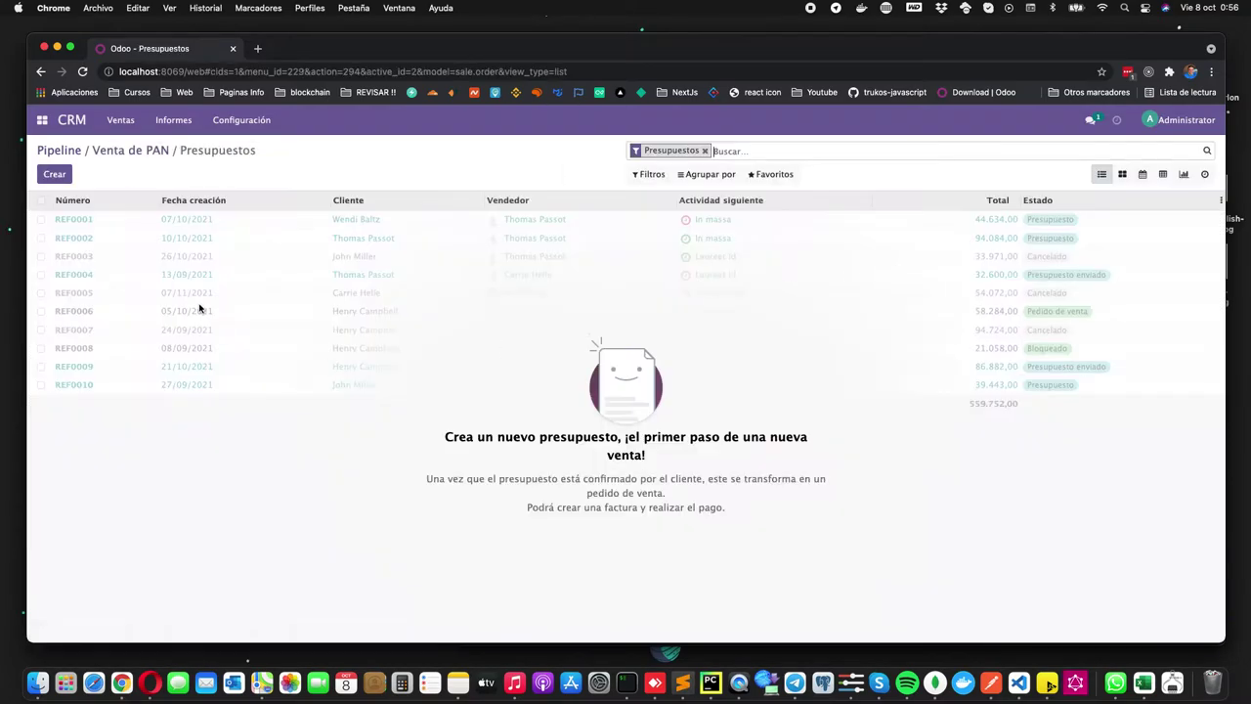
pyautogui.click(51, 173)
pyautogui.click(406, 321)
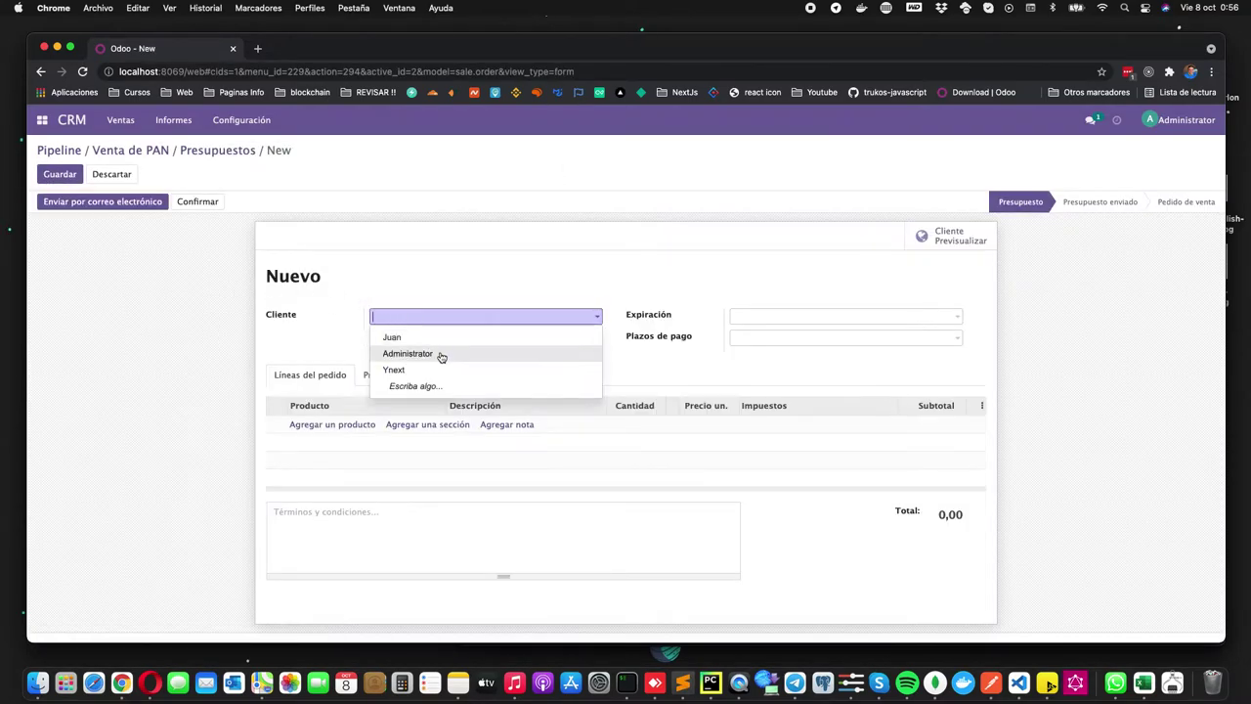
pyautogui.click(427, 340)
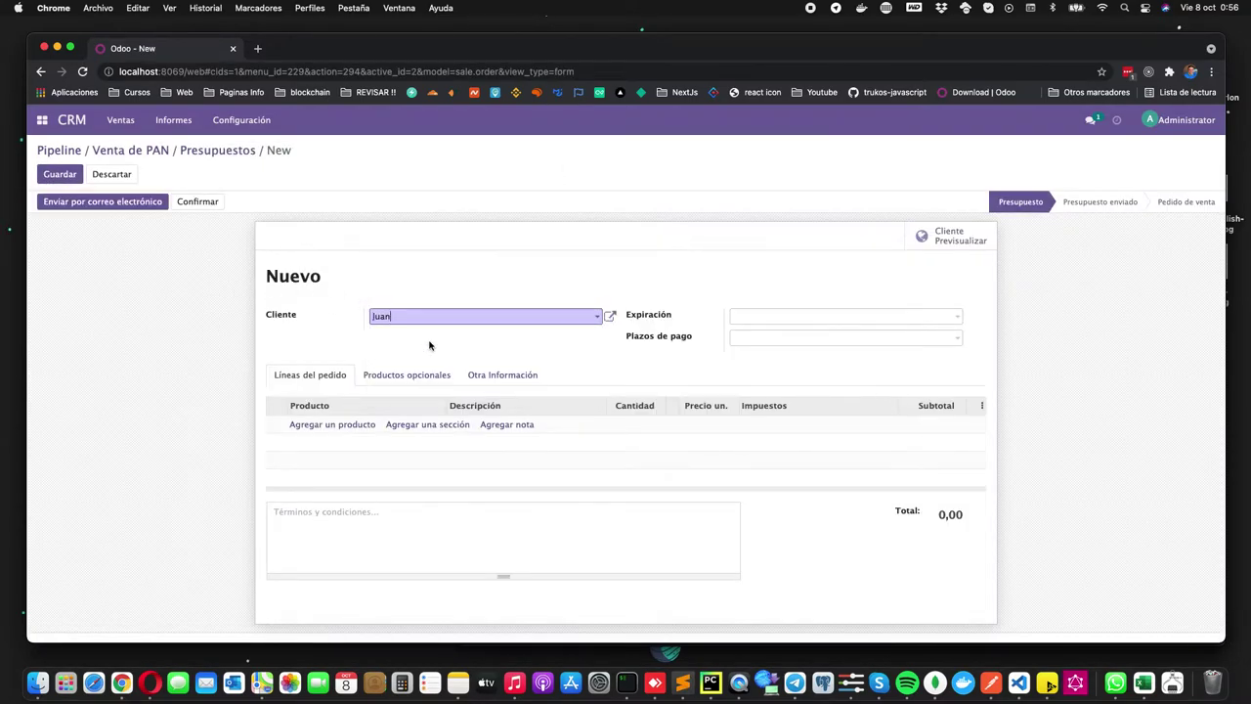
# Step: Add a PAN order line with quantity 1.000 and unit price 1.000, and save the quotation
pyautogui.click(332, 425)
pyautogui.click(708, 426)
pyautogui.click(647, 424)
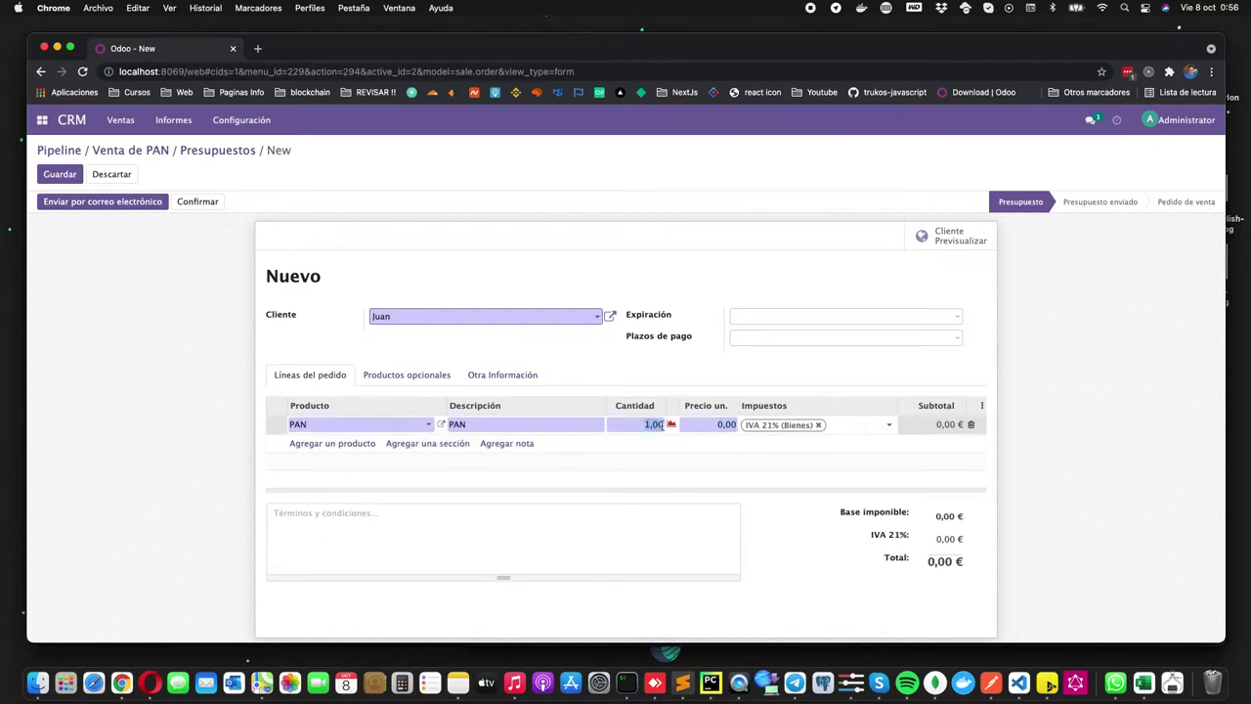
pyautogui.click(703, 426)
pyautogui.click(688, 379)
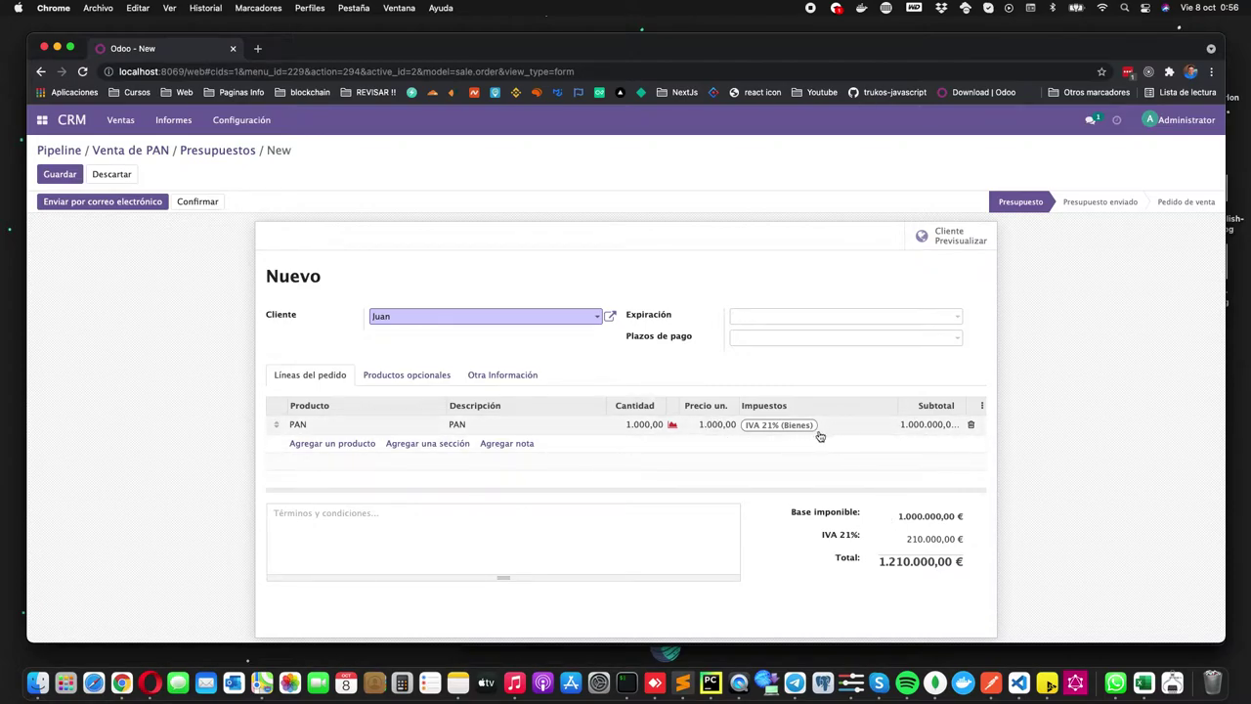
pyautogui.click(75, 182)
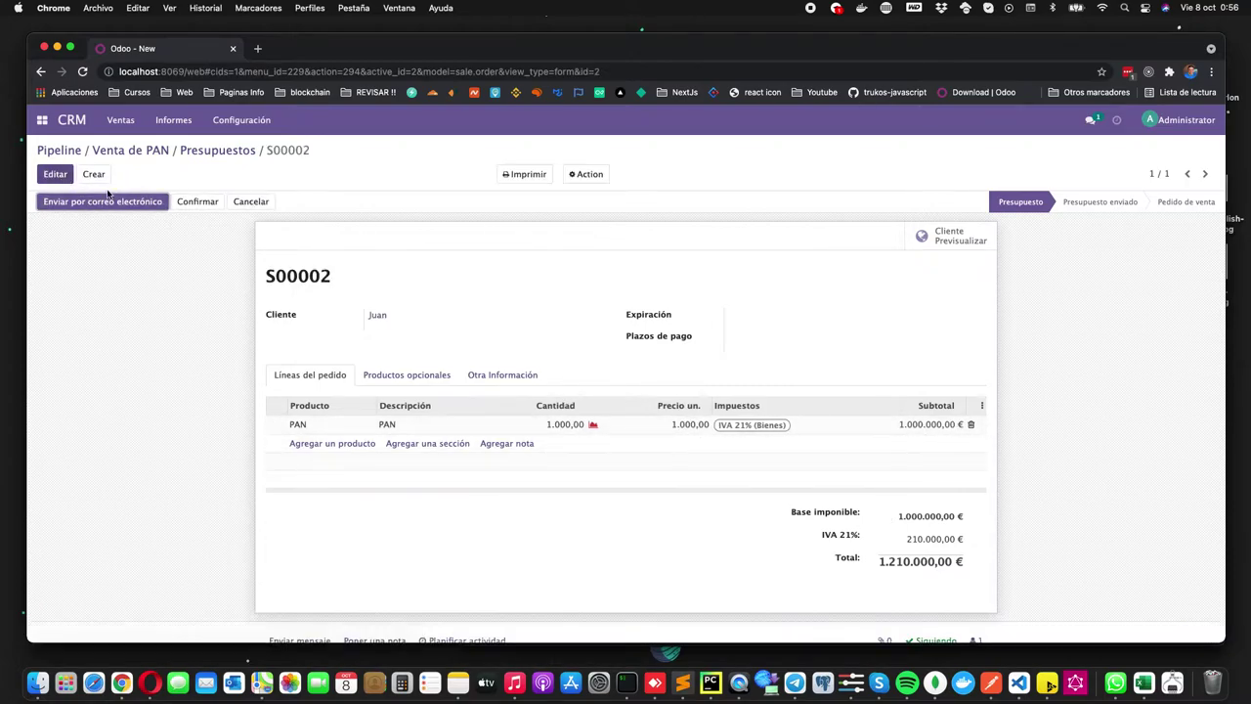
# Step: Confirm the quotation as a sales order and print its Presupuesto / Pedido document to check the PDF
pyautogui.click(198, 201)
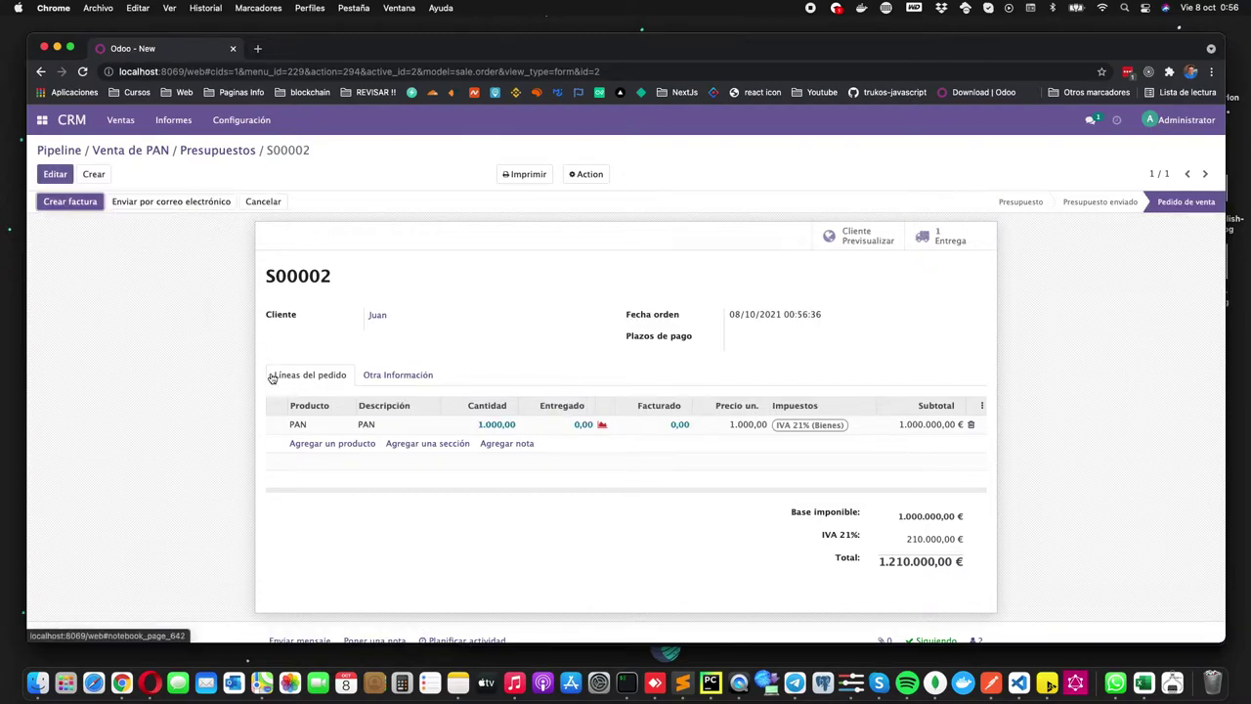
pyautogui.click(525, 174)
pyautogui.click(547, 197)
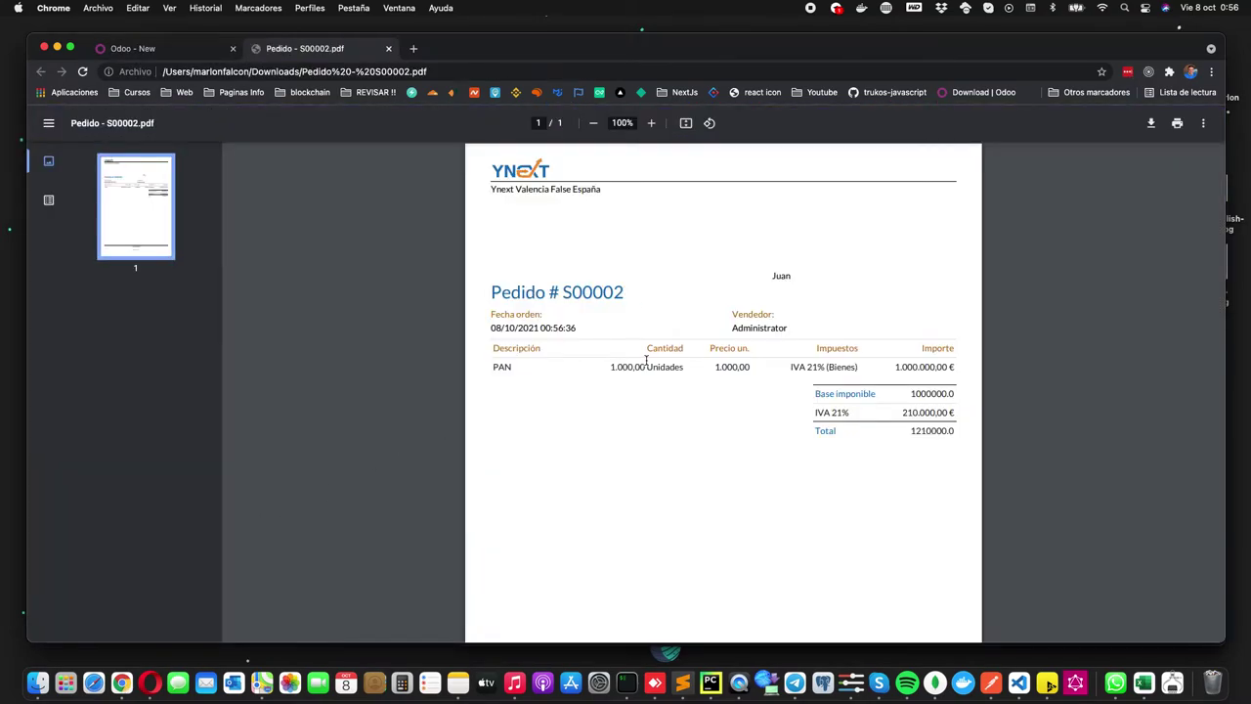
pyautogui.click(145, 55)
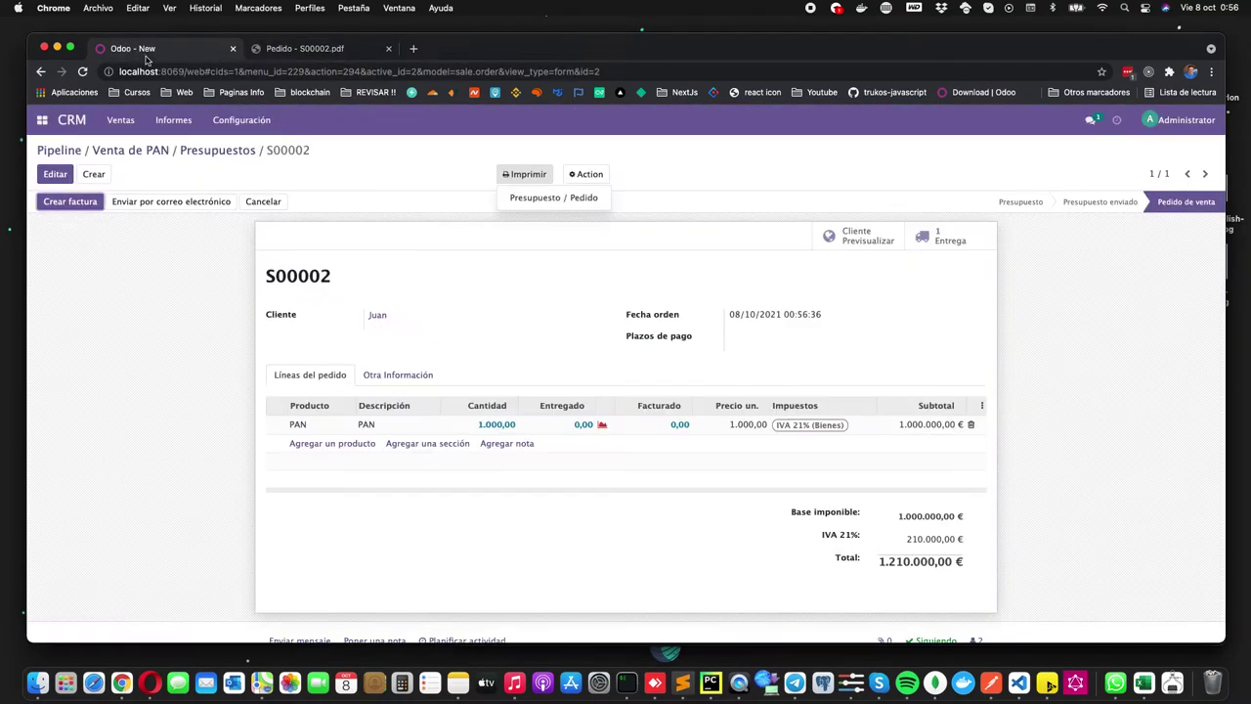
pyautogui.click(213, 254)
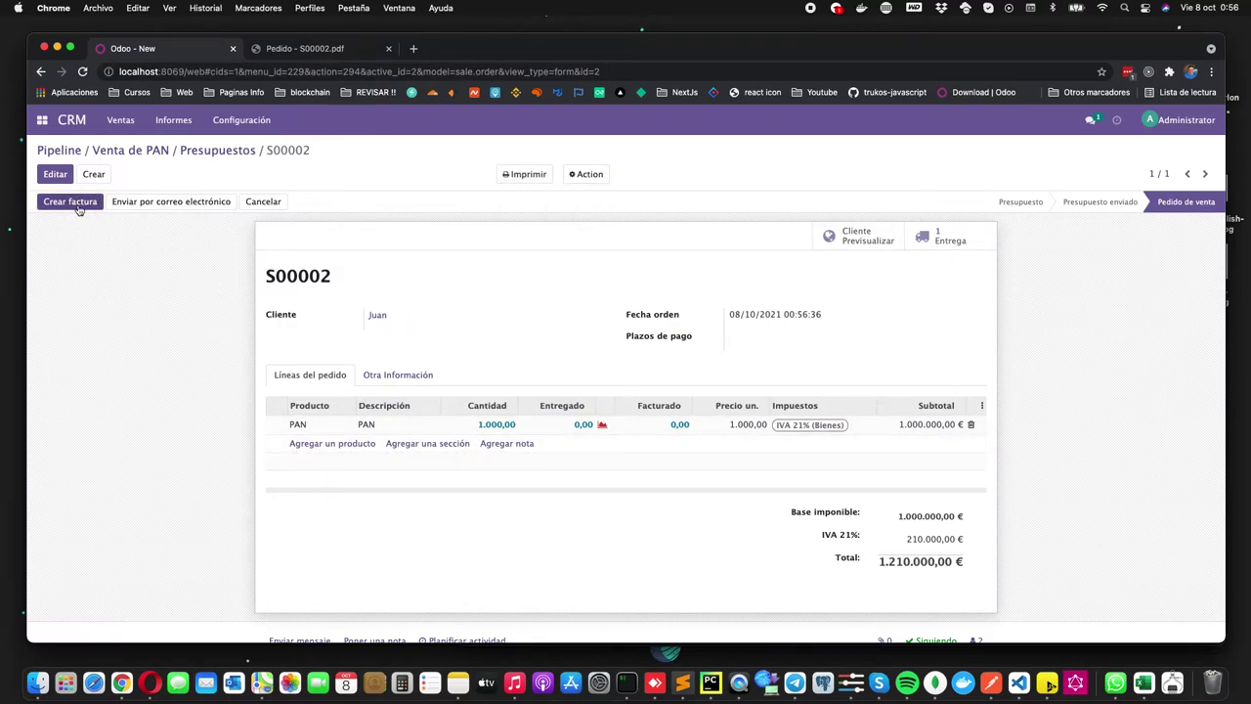
# Step: Open the sales order's delivery, set the PAN line's done quantity (Realizado) to 1000, save it and validate the transfer
pyautogui.click(948, 240)
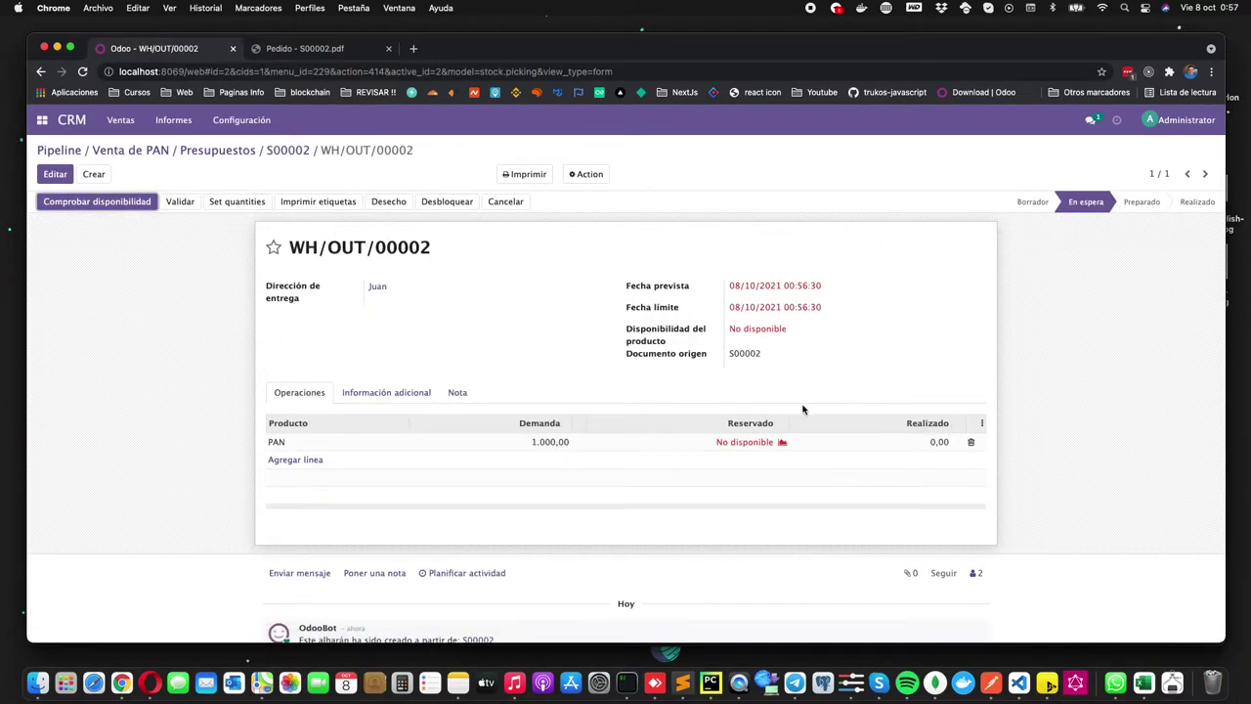
pyautogui.click(55, 174)
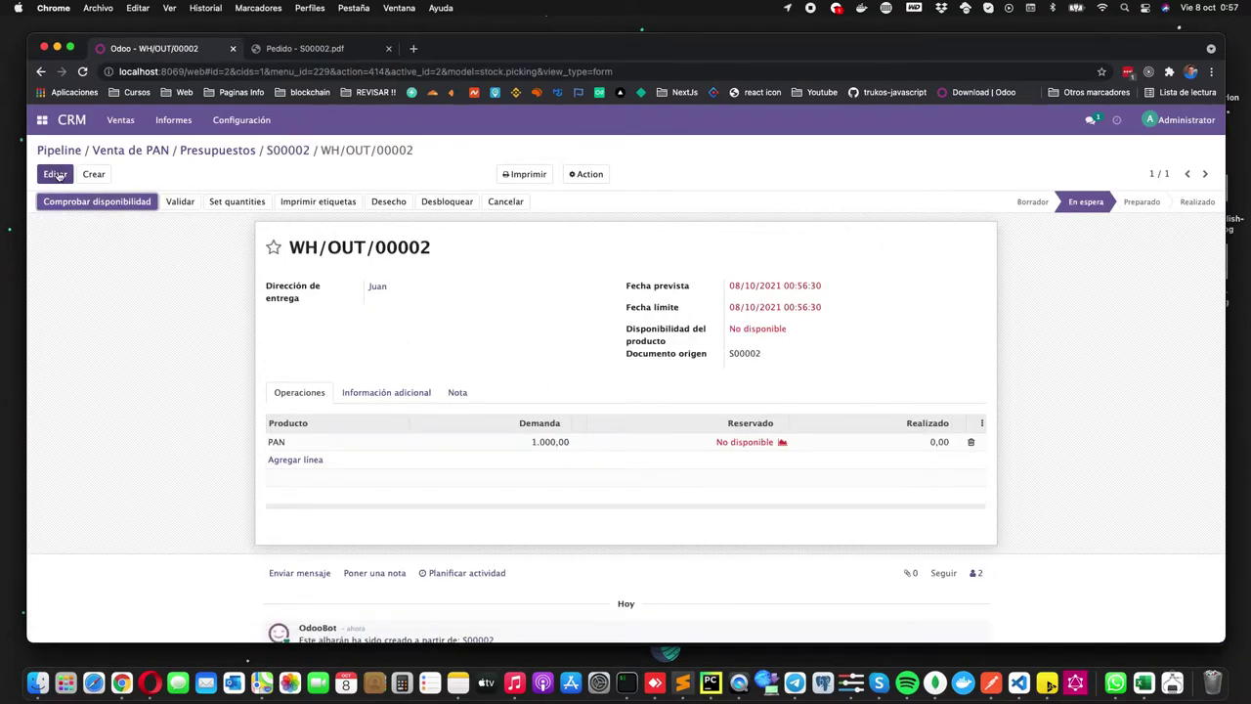
pyautogui.click(935, 442)
pyautogui.write('1000')
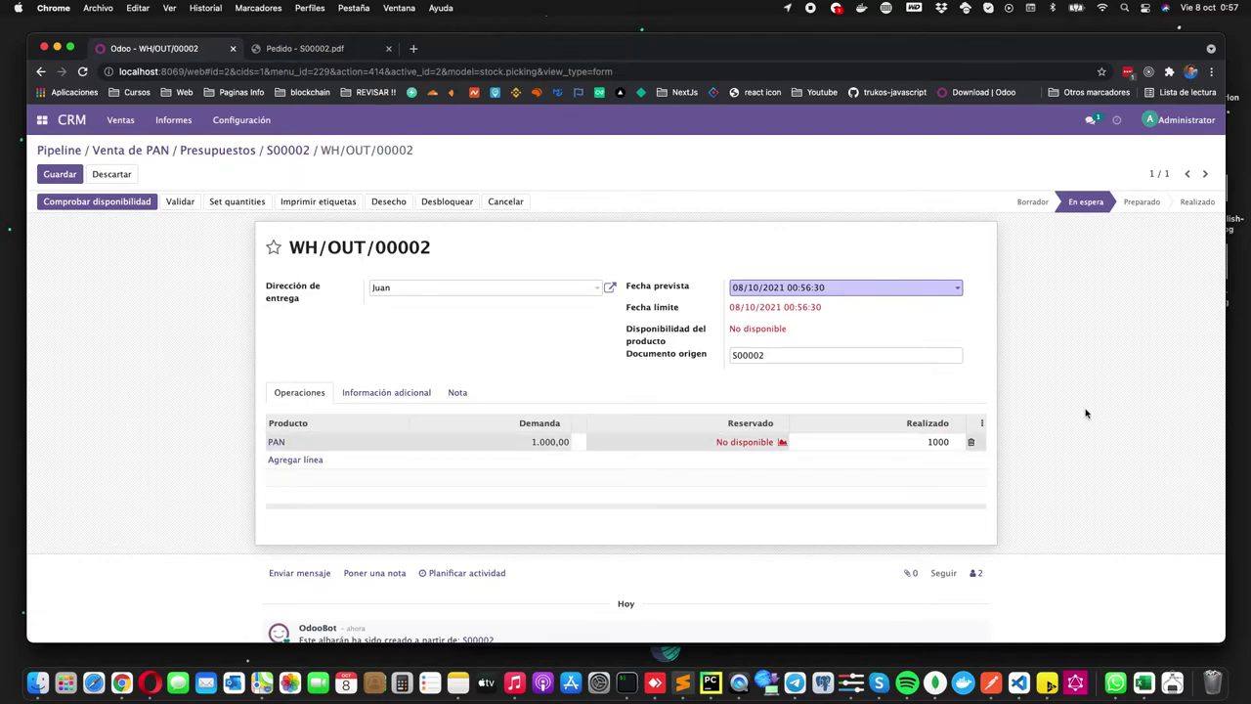
pyautogui.click(1086, 412)
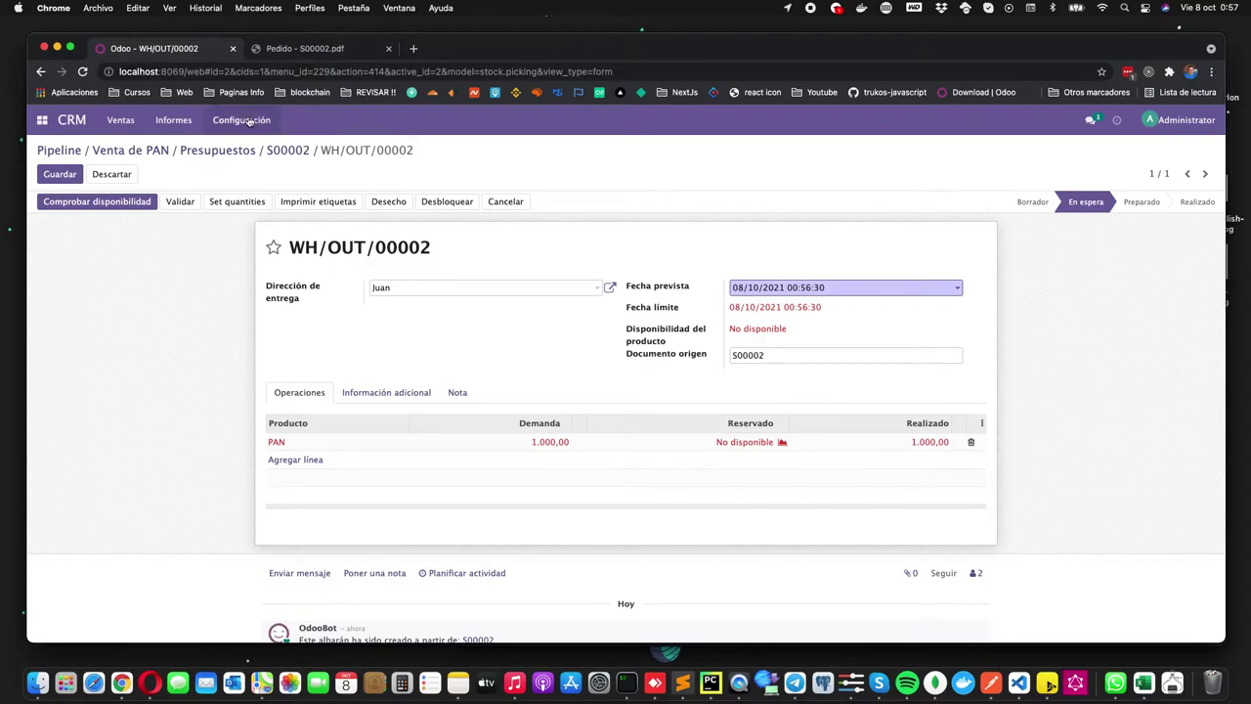
pyautogui.click(58, 174)
pyautogui.click(191, 208)
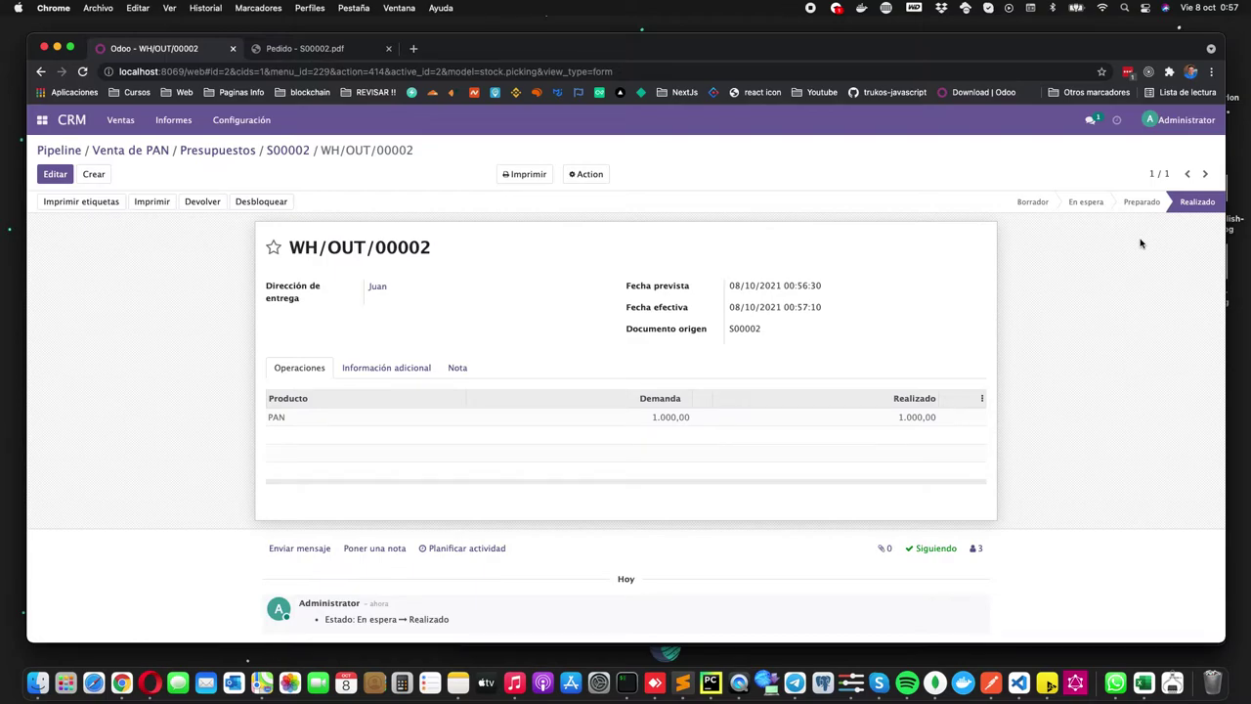
# Step: Return to the sales order, create its draft invoice and confirm it
pyautogui.click(291, 150)
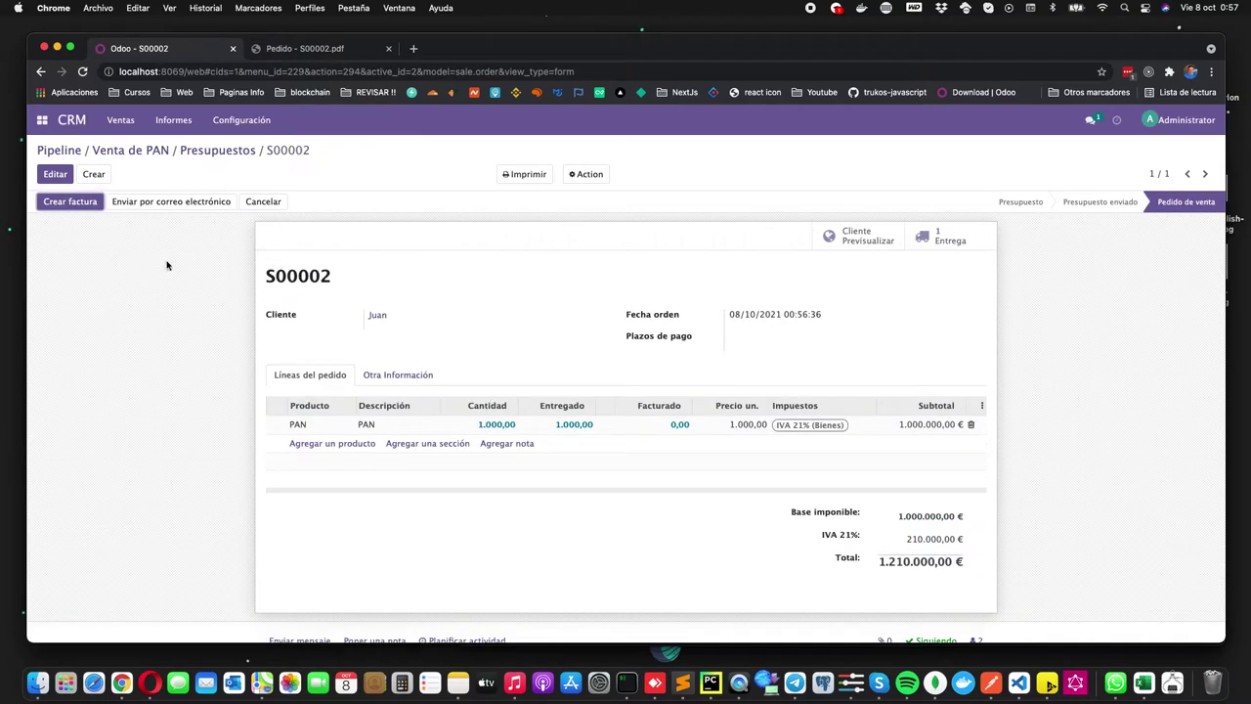
pyautogui.click(70, 203)
pyautogui.click(362, 290)
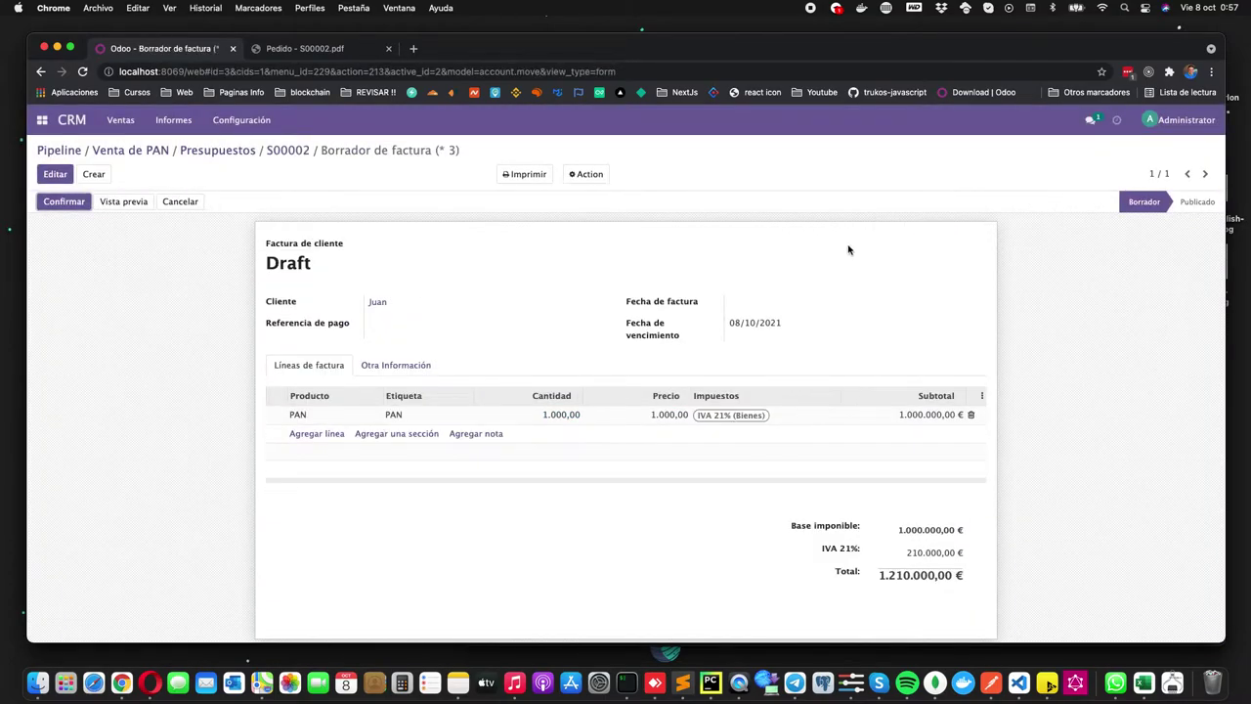
pyautogui.click(61, 207)
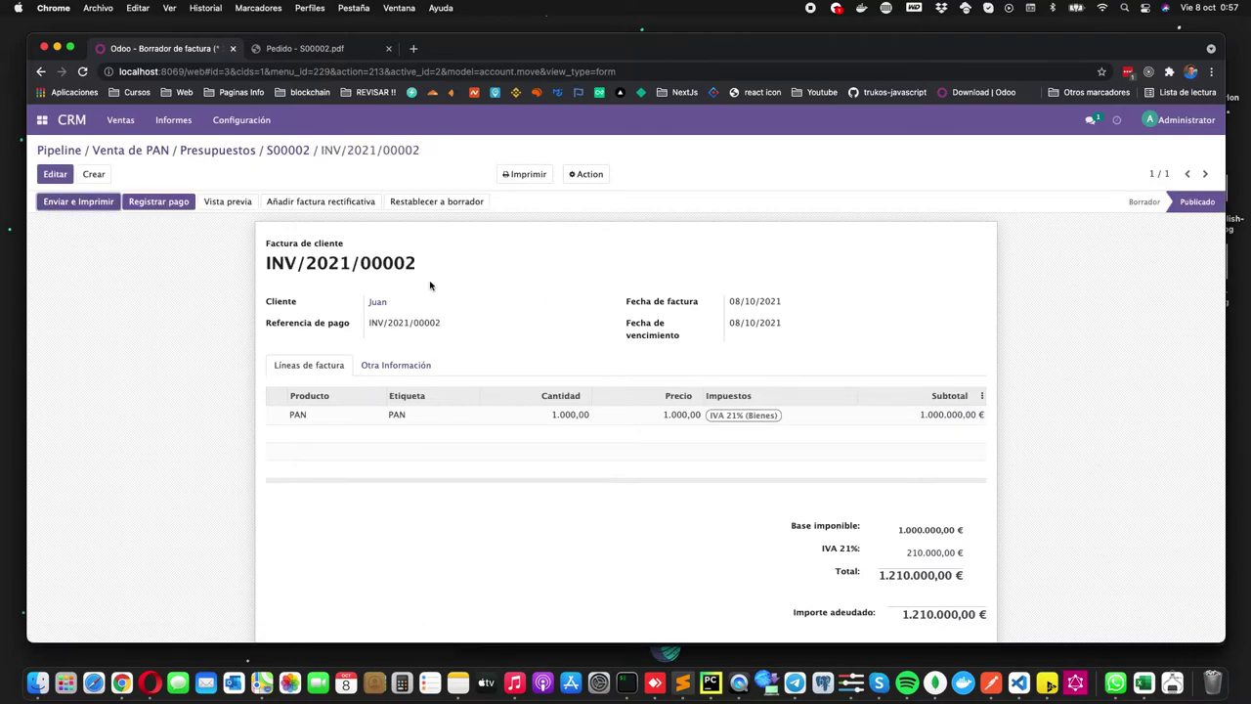
pyautogui.moveTo(431, 265); pyautogui.dragTo(238, 264)
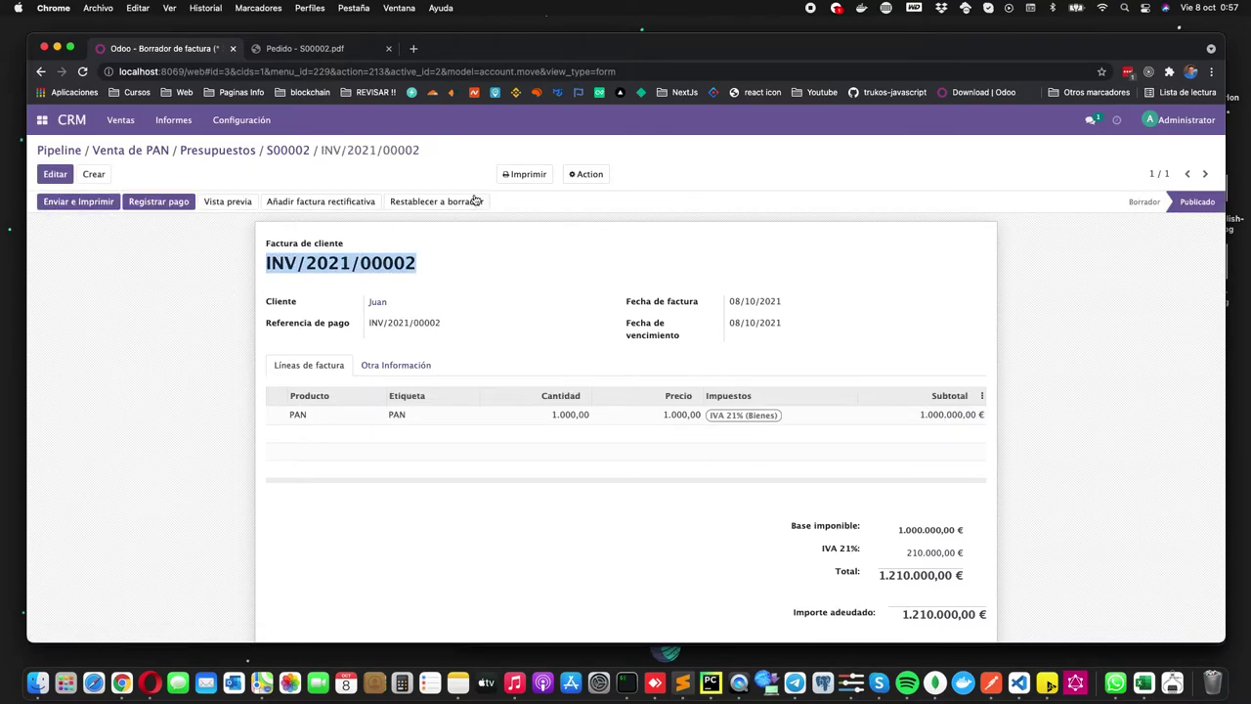
# Step: Register the invoice's full payment in the Banco journal and look over the invoice
pyautogui.click(160, 203)
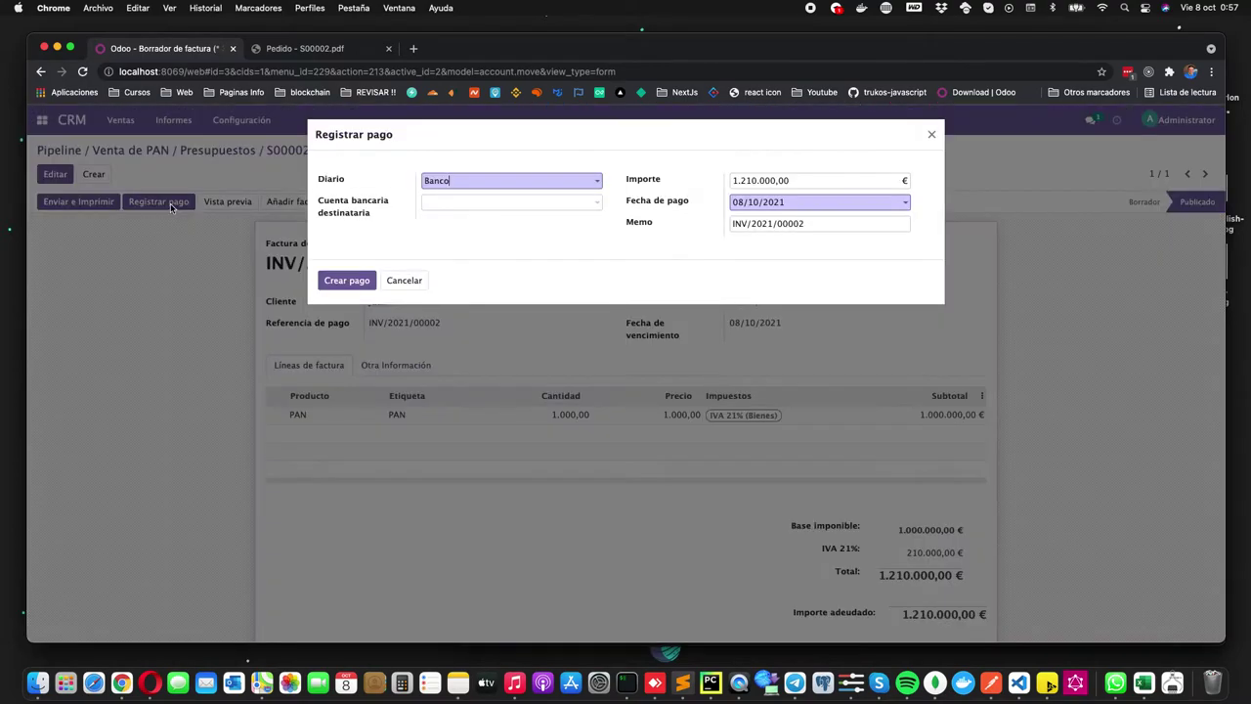
pyautogui.click(559, 183)
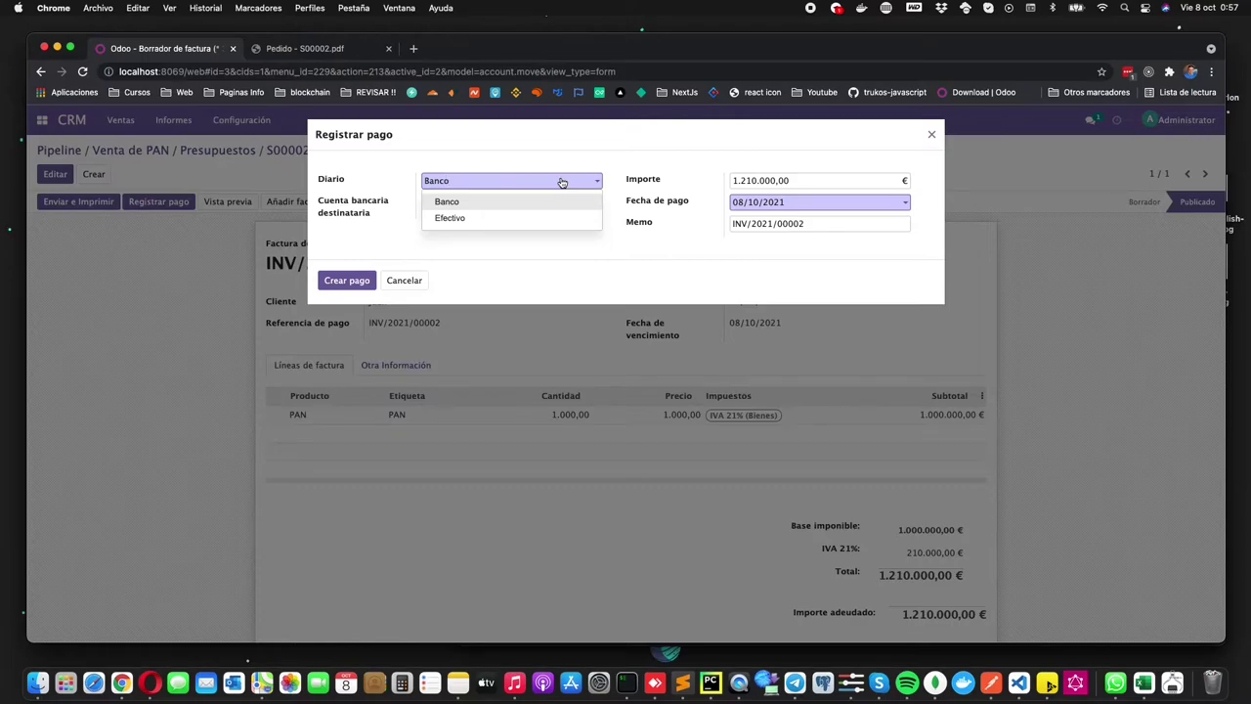
pyautogui.click(447, 202)
pyautogui.click(347, 281)
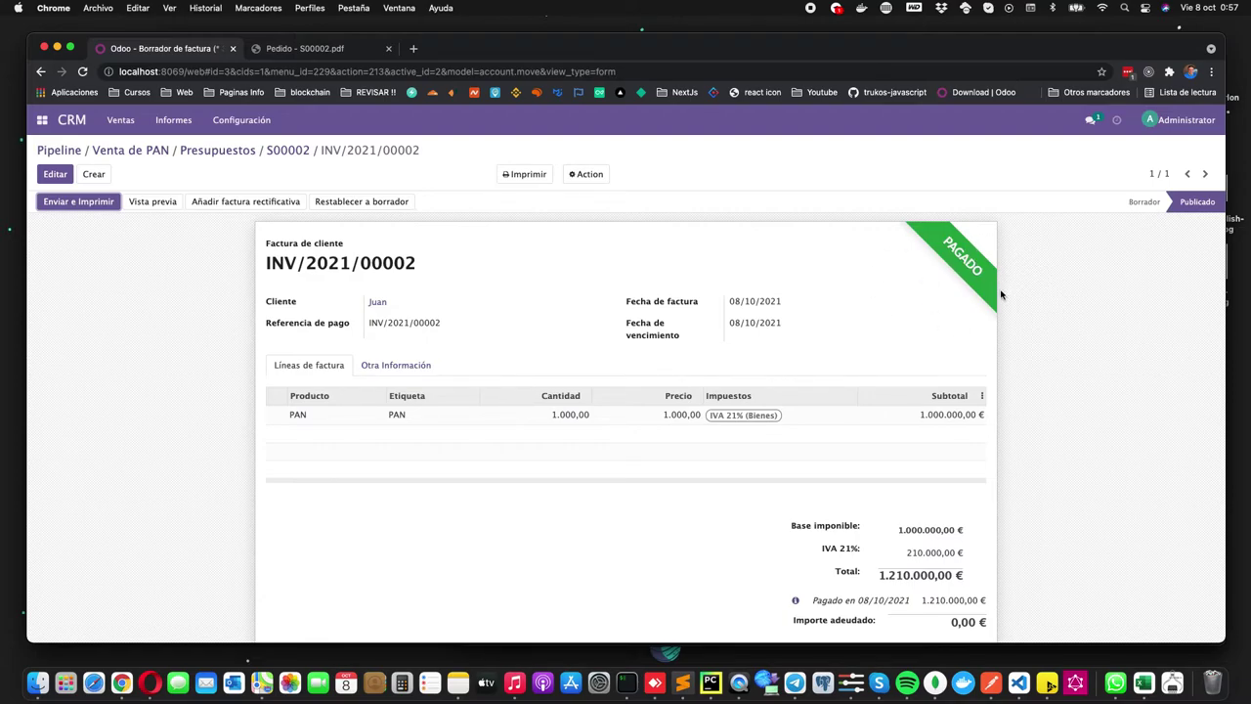
pyautogui.scroll(-2, 945, 349)
pyautogui.scroll(2, 959, 336)
pyautogui.scroll(-2, 942, 364)
pyautogui.scroll(2, 948, 357)
# Step: Return to the CRM pipeline, open the Facturando invoice list and dismiss its onboarding banner
pyautogui.click(59, 150)
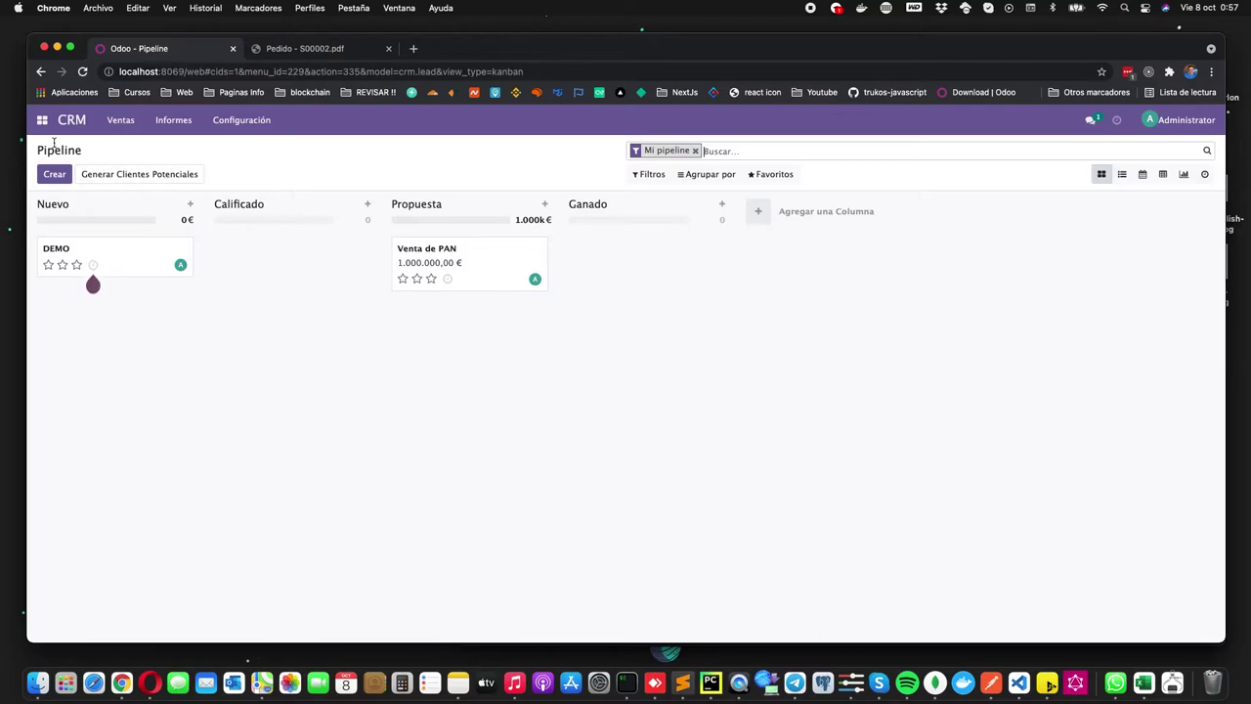
pyautogui.click(42, 121)
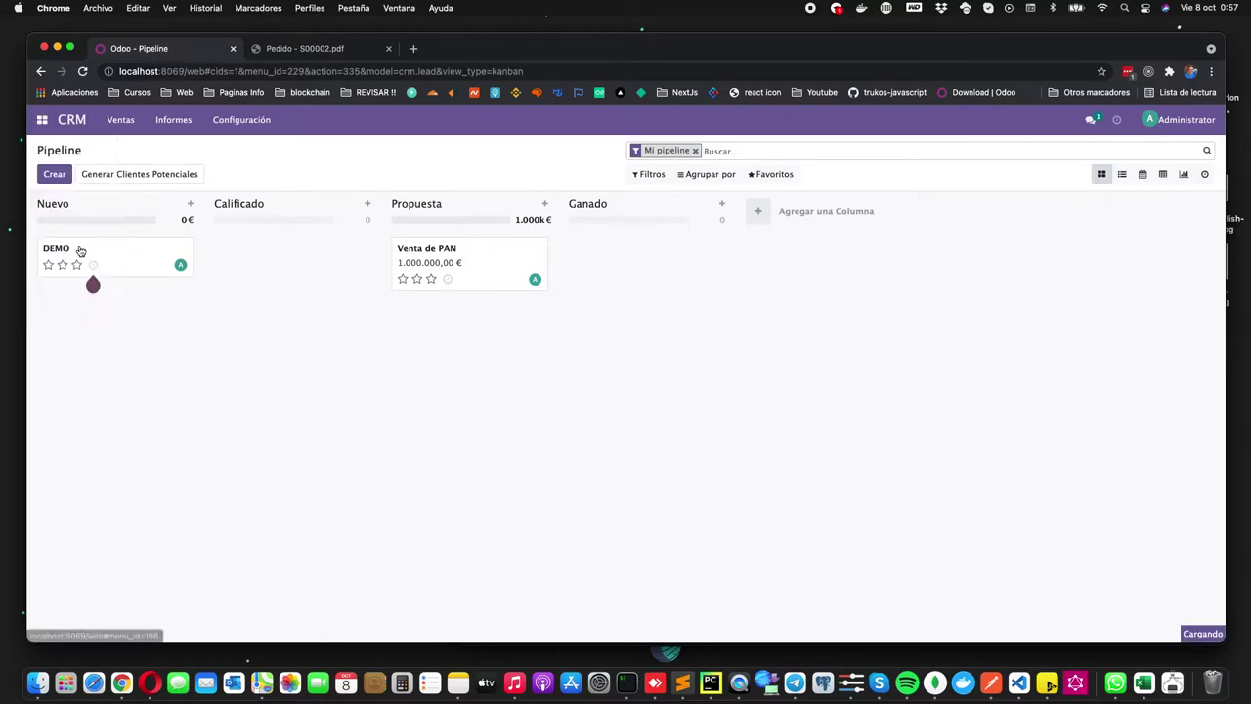
pyautogui.click(79, 245)
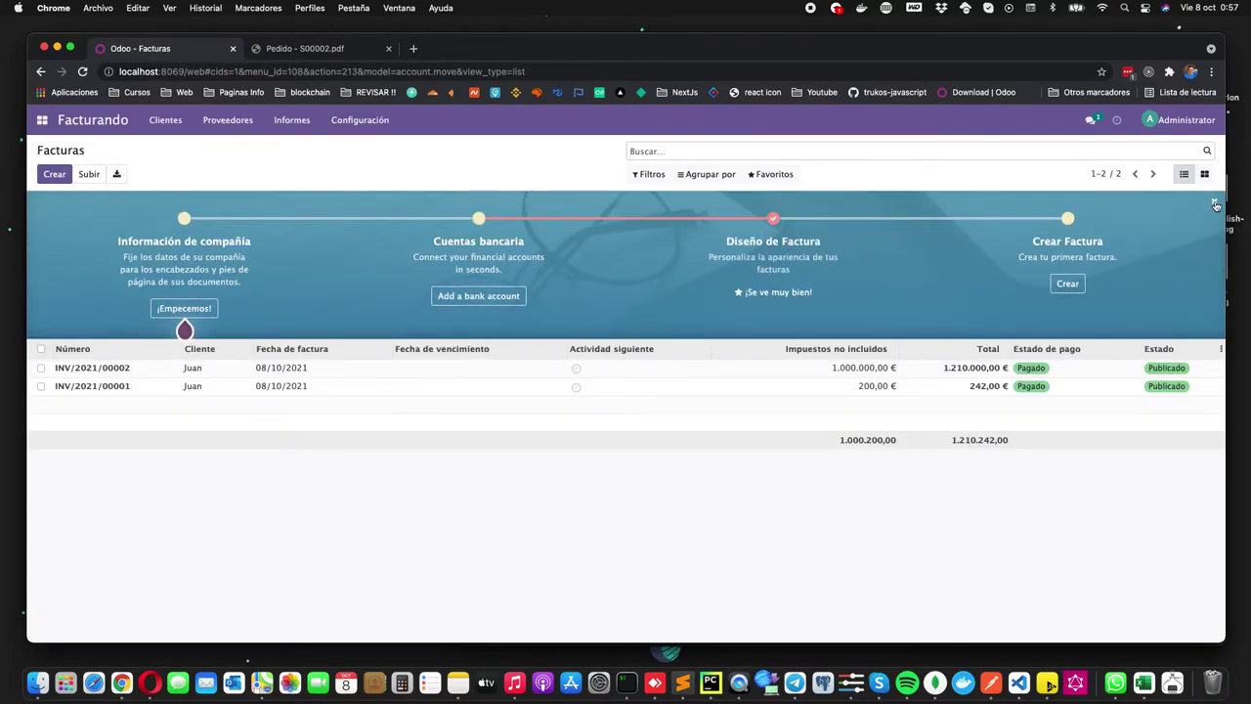
pyautogui.click(1215, 202)
pyautogui.click(448, 211)
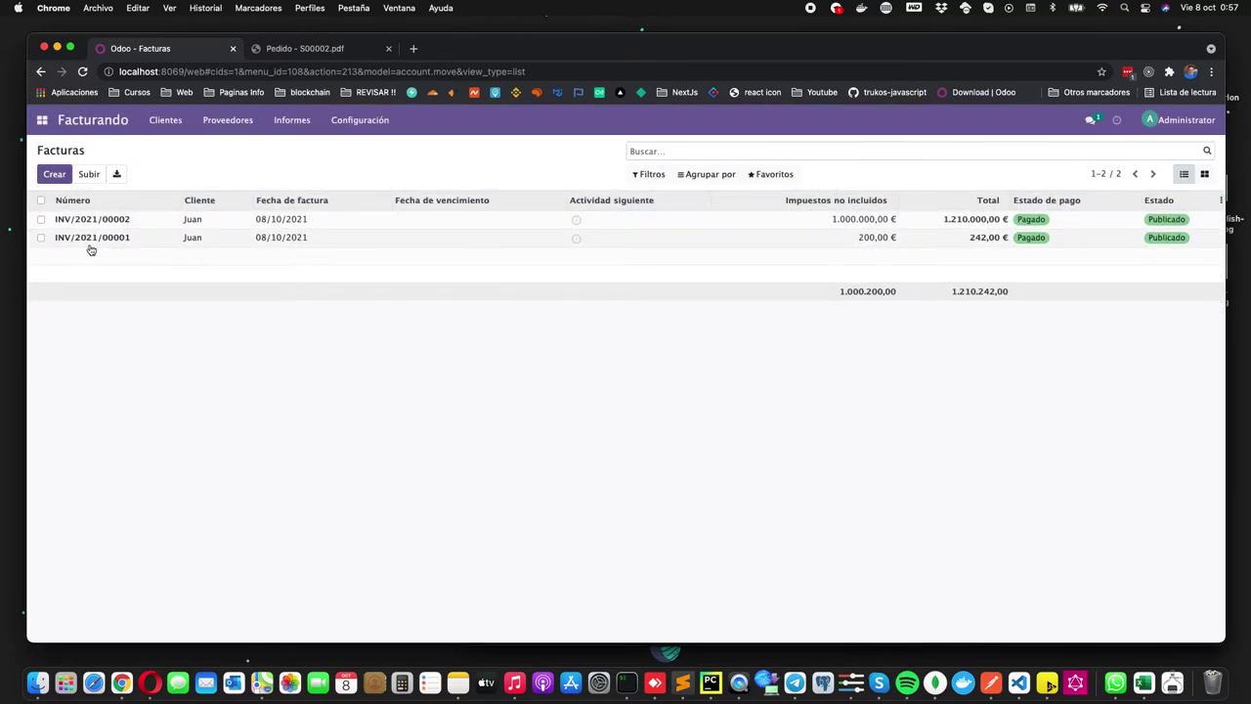
# Step: Search the Aplicaciones catalogue for "mas" and install the Mass Editing module
pyautogui.click(42, 119)
pyautogui.click(81, 290)
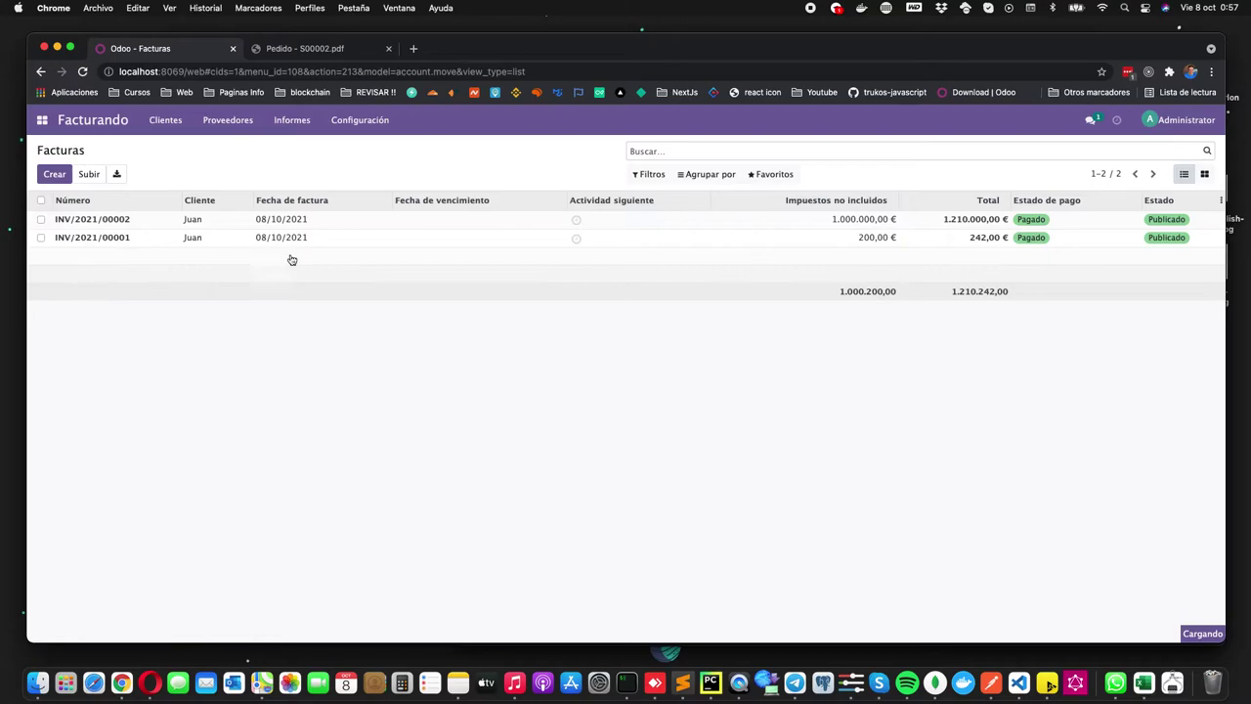
pyautogui.click(704, 151)
pyautogui.write('mas')
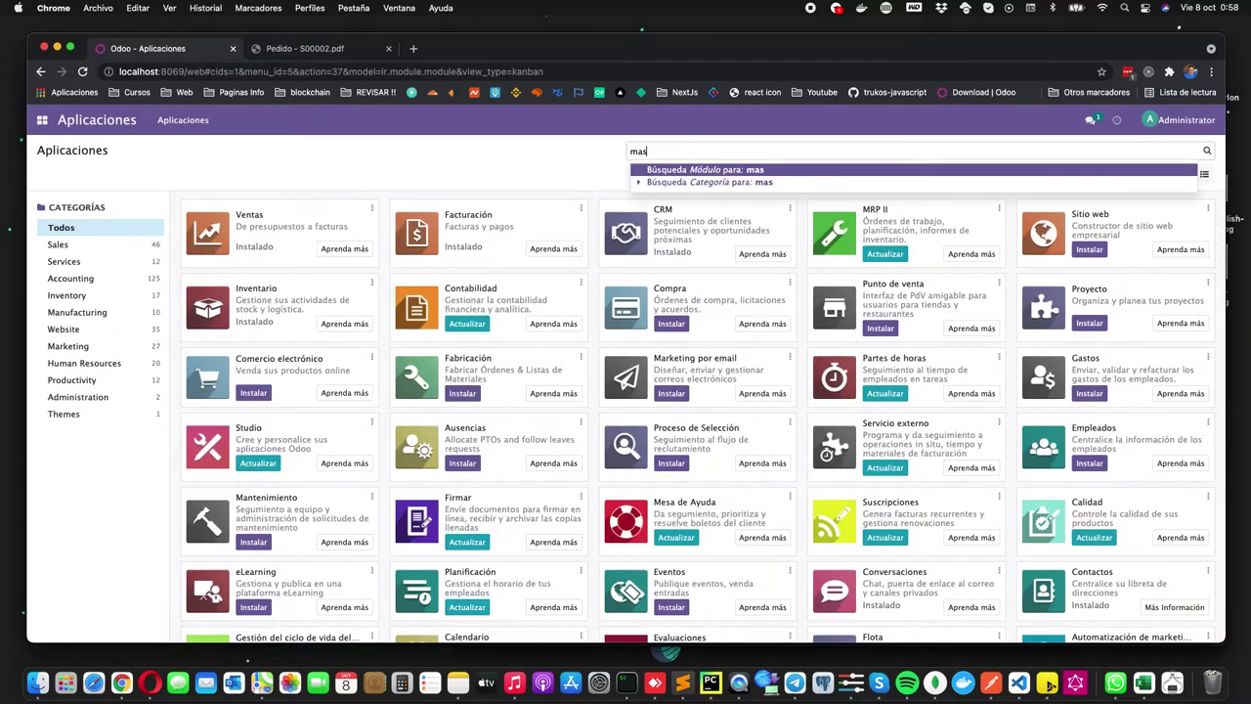
pyautogui.press('Return')
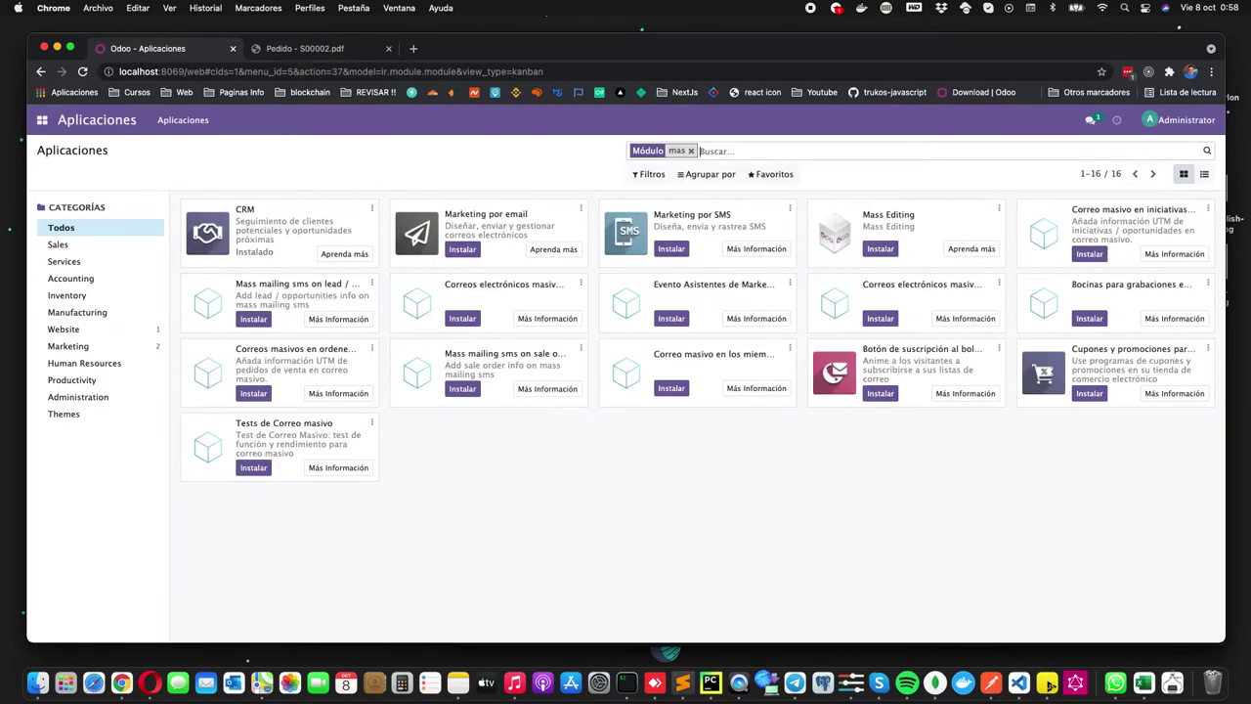
pyautogui.click(885, 253)
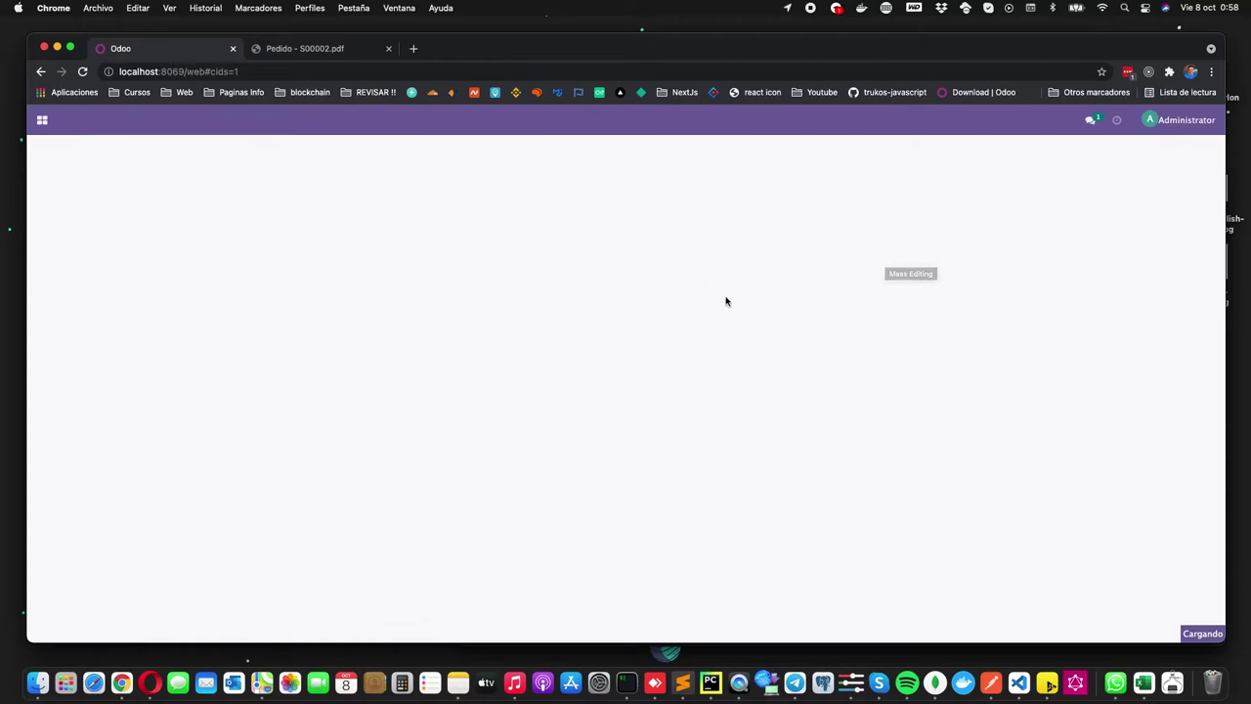
# Step: Open the Administrator user from the Ajustes user list, change one of its settings, save and return to the list
pyautogui.click(42, 120)
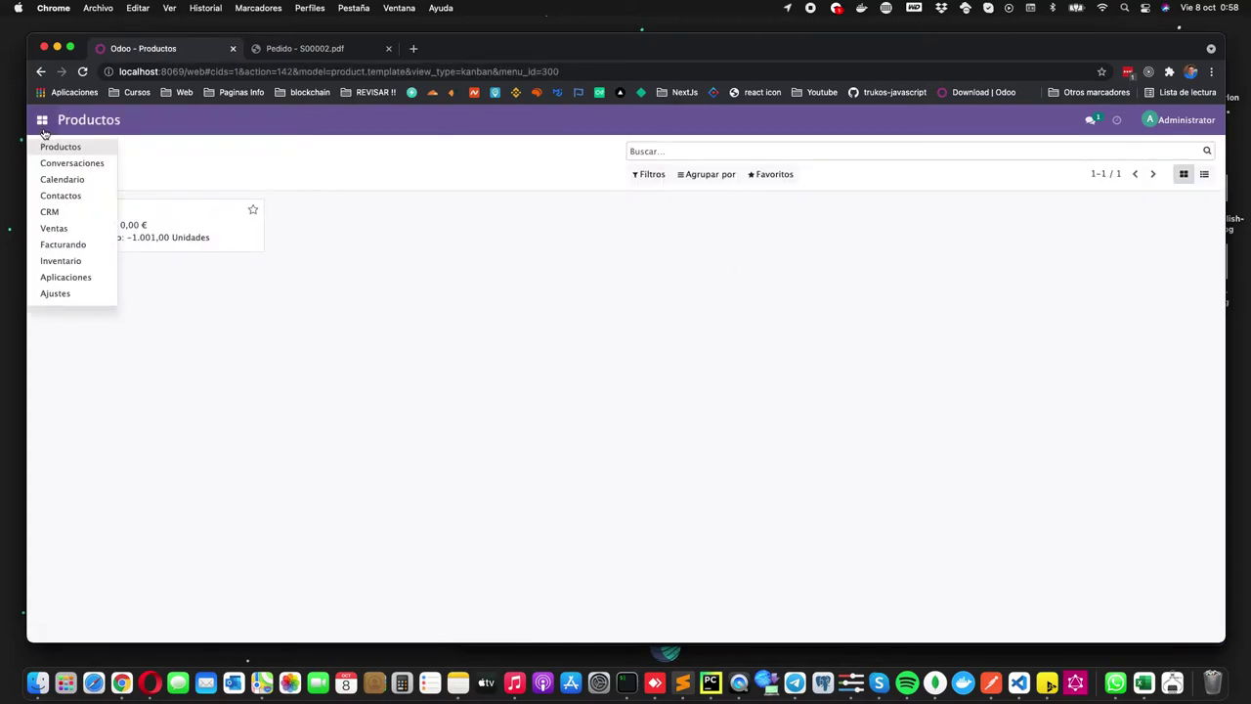
pyautogui.click(57, 293)
pyautogui.click(271, 119)
pyautogui.click(252, 152)
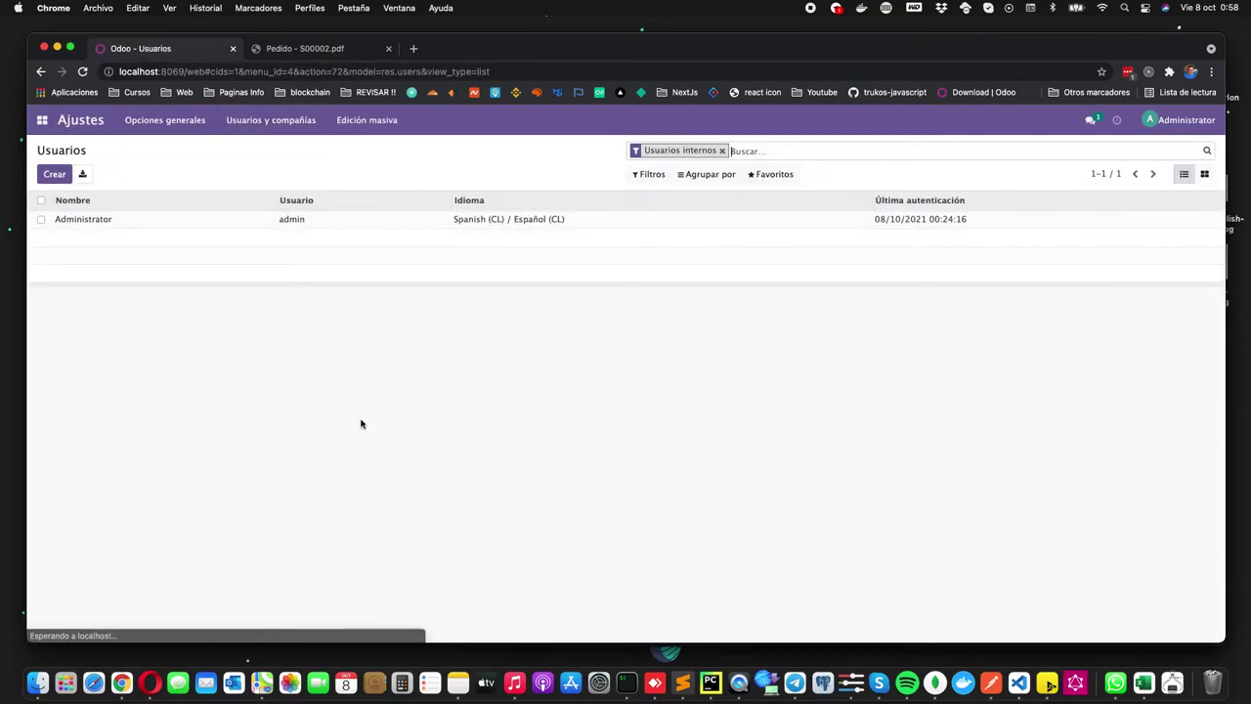
pyautogui.click(218, 229)
pyautogui.click(373, 552)
pyautogui.click(59, 174)
pyautogui.click(65, 150)
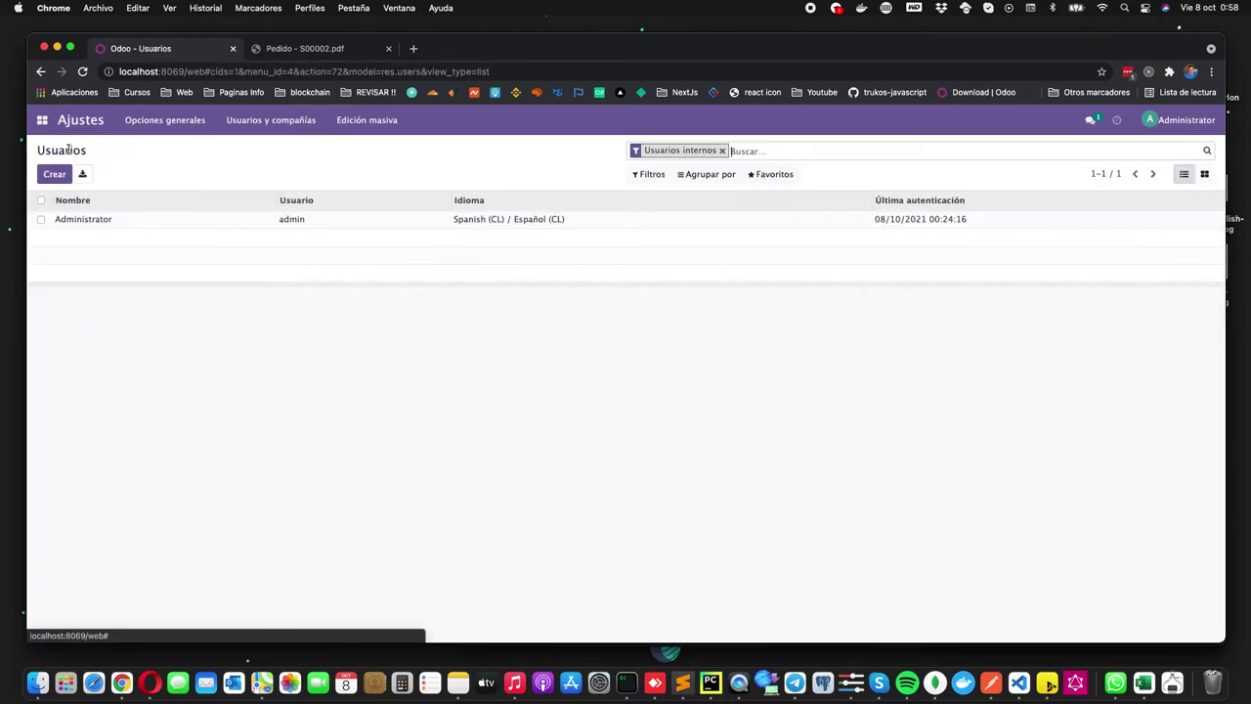
# Step: Create an Edición masiva record named DEMO for the Asiento contable model
pyautogui.click(372, 120)
pyautogui.click(370, 152)
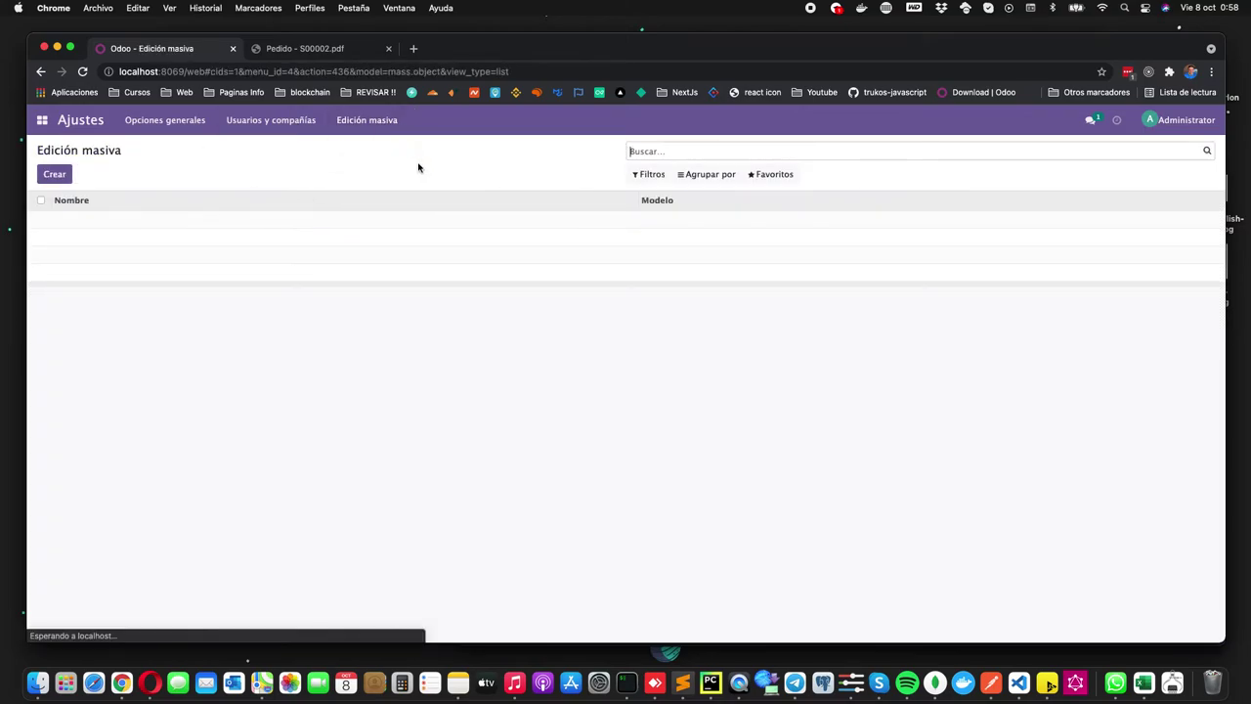
pyautogui.click(53, 176)
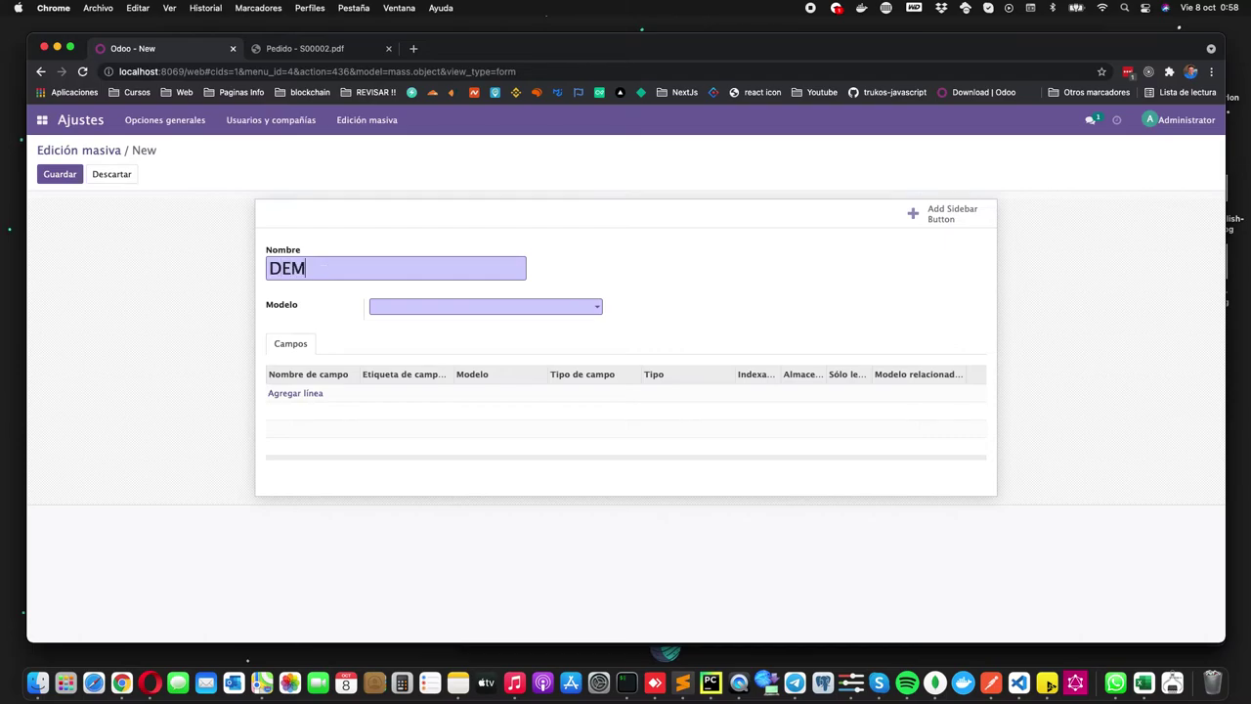
pyautogui.write('accoun')
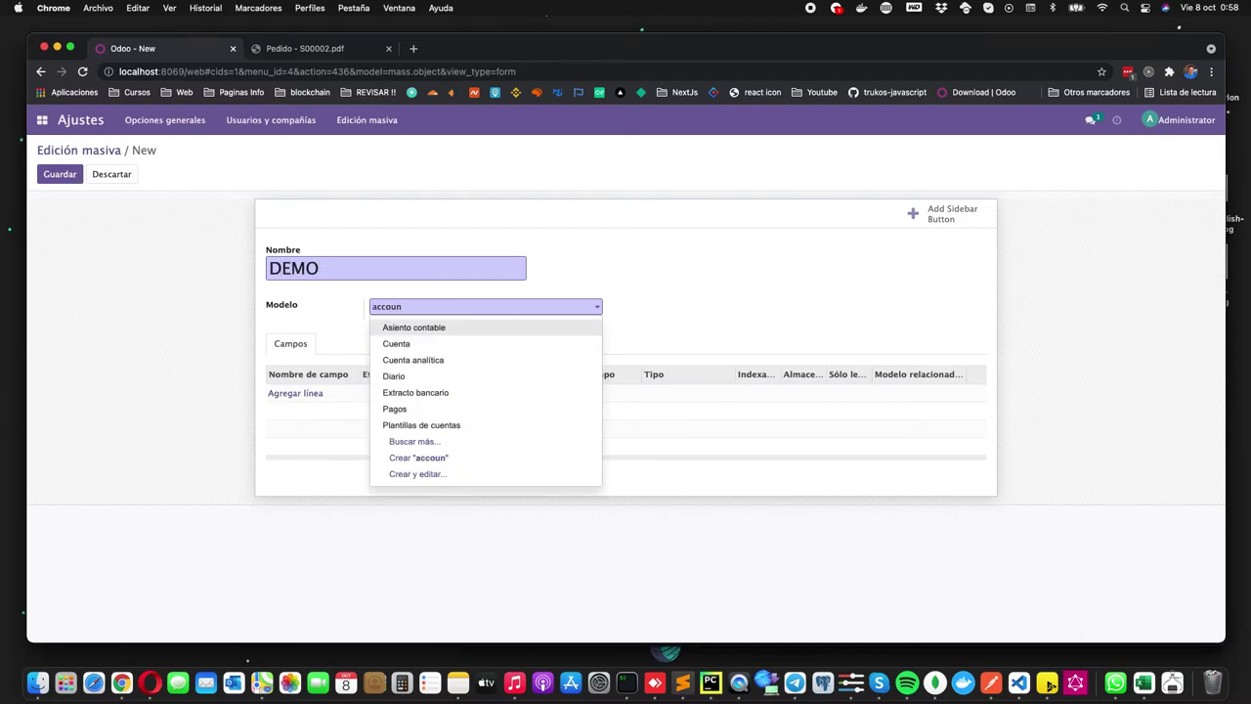
pyautogui.press('Return')
# Step: Add the invoice_origin field to the DEMO mass editing record, save it and add its sidebar button
pyautogui.click(297, 394)
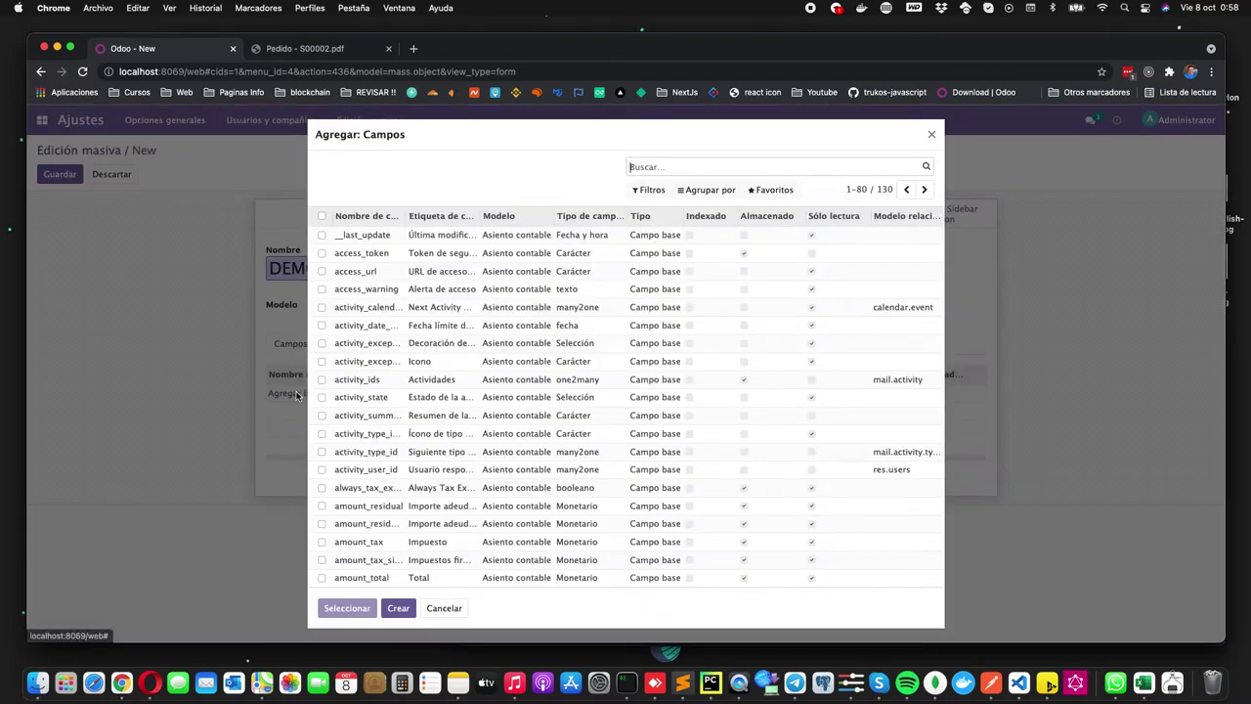
pyautogui.click(685, 168)
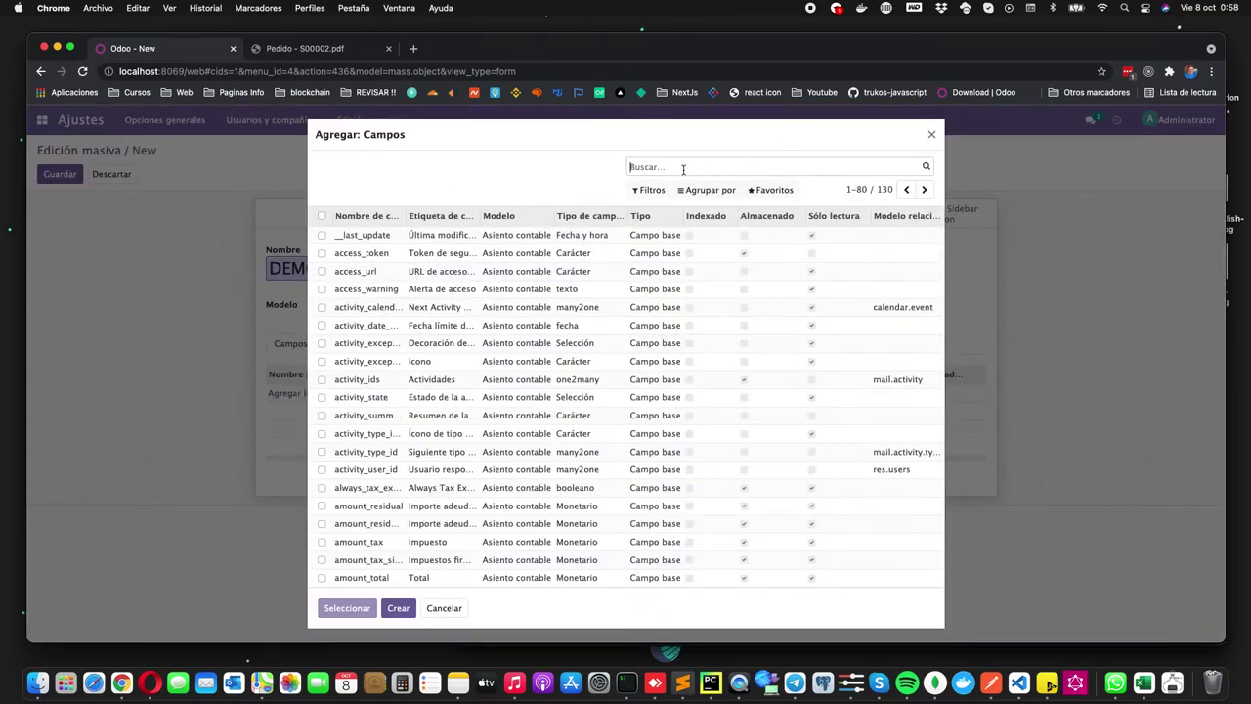
pyautogui.write('ori')
pyautogui.press('Return')
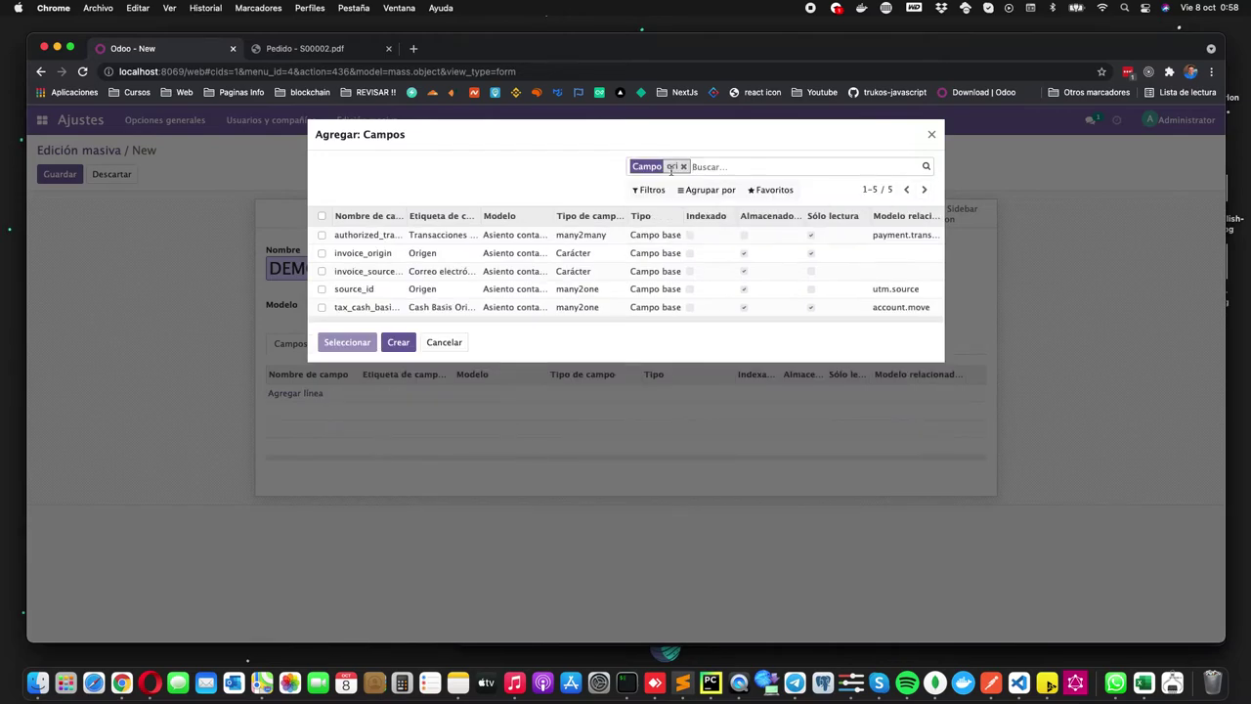
pyautogui.click(322, 253)
pyautogui.click(333, 344)
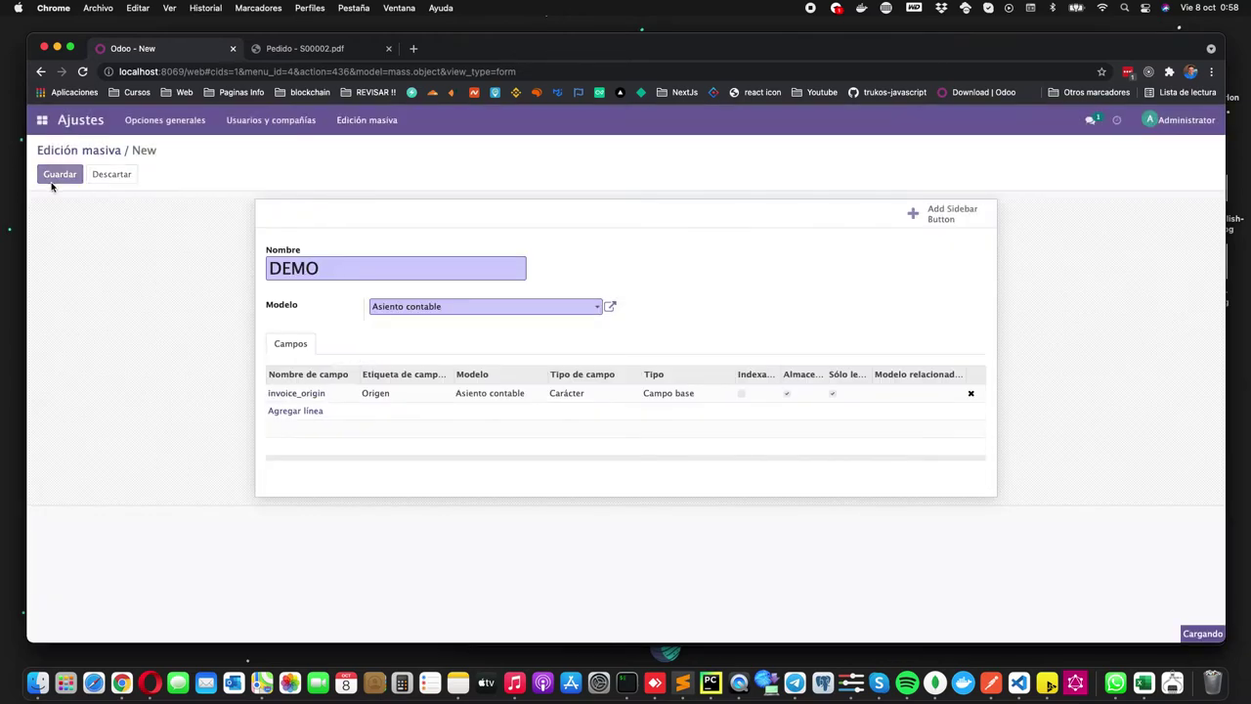
pyautogui.click(51, 176)
# Step: Open the Facturando invoice list and reload the page to load the new mass editing action
pyautogui.click(42, 120)
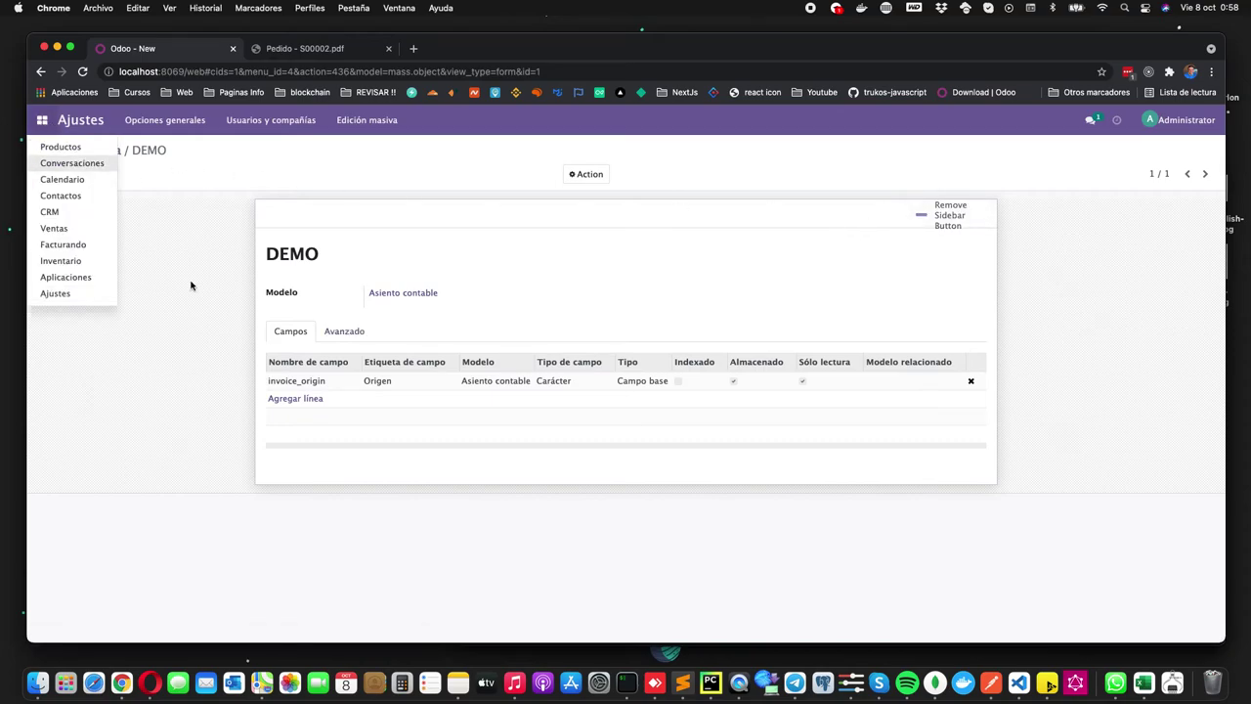
pyautogui.click(81, 248)
pyautogui.click(341, 71)
pyautogui.press('Return')
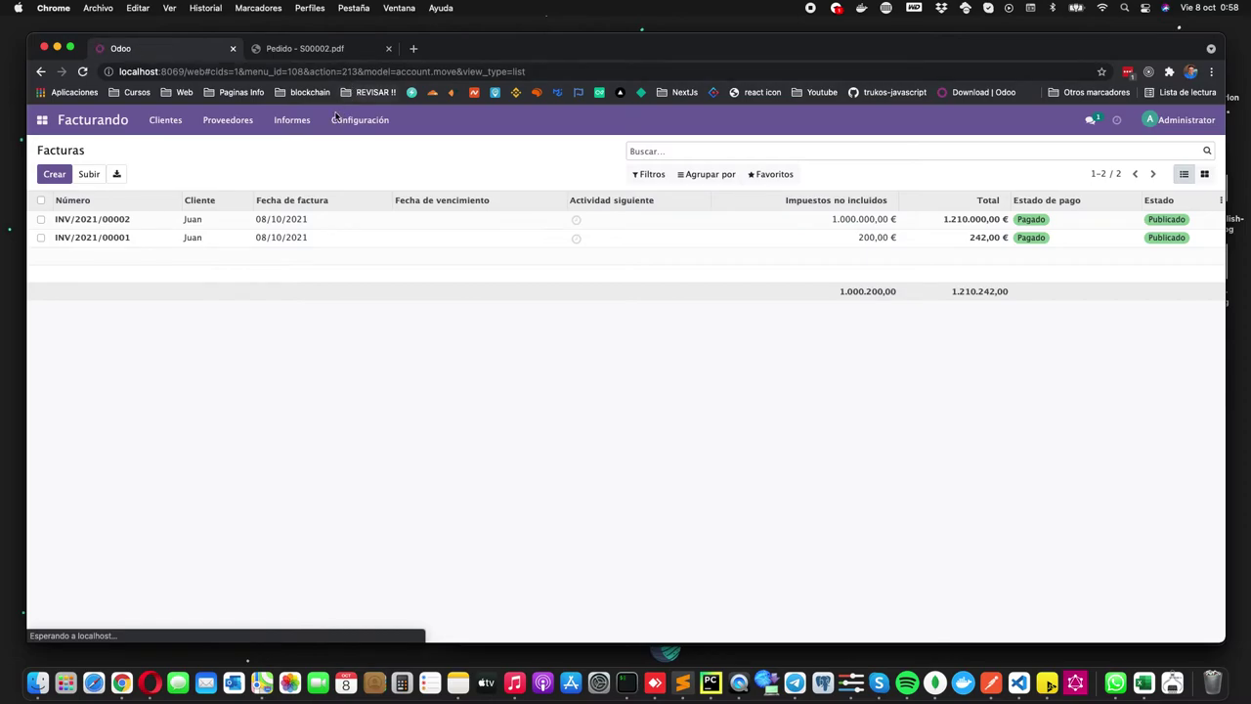
# Step: Apply the DEMO mass edit to the 1.210.000,00 € invoice, setting Origen to Cambiar with the value ADF
pyautogui.click(40, 219)
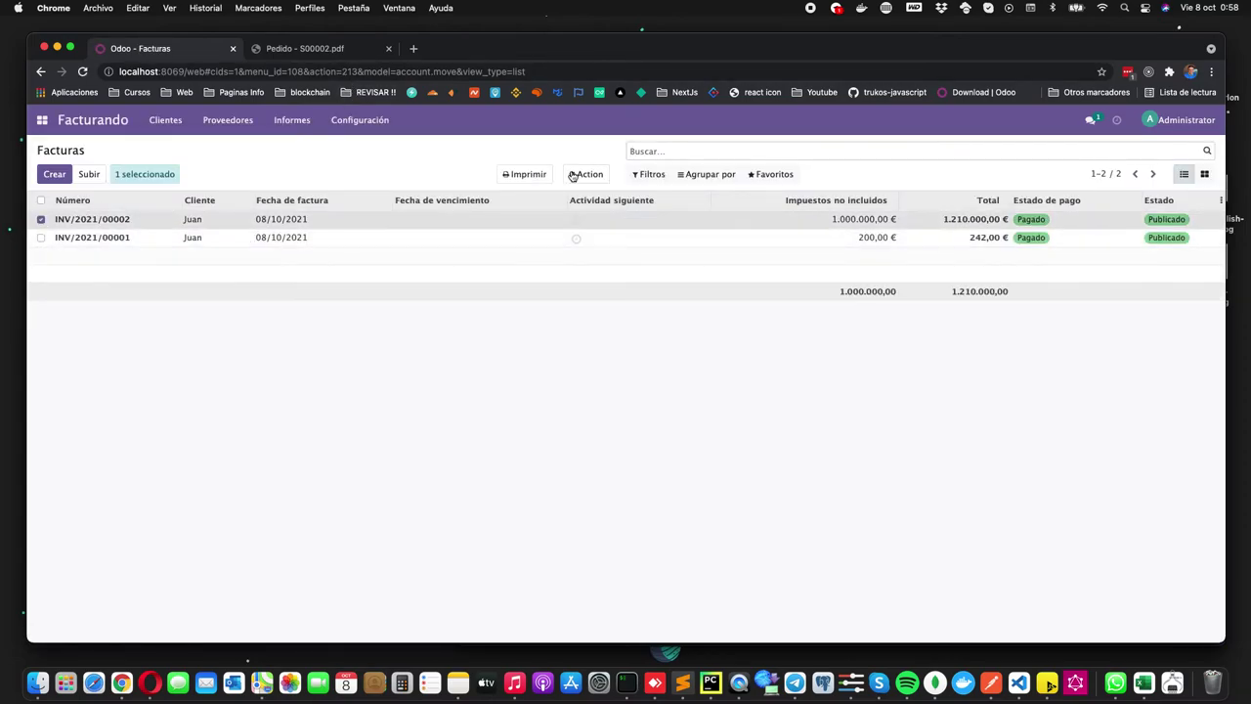
pyautogui.click(590, 176)
pyautogui.click(626, 260)
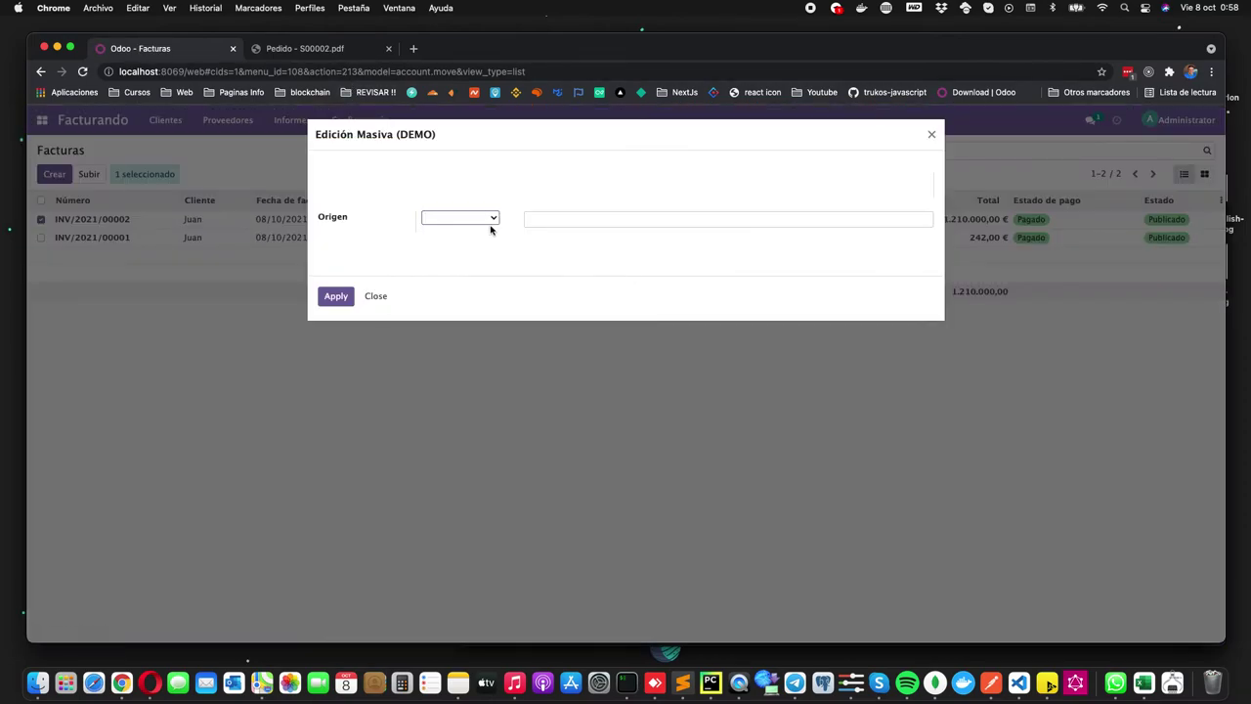
pyautogui.click(480, 219)
pyautogui.press('Return')
pyautogui.click(589, 218)
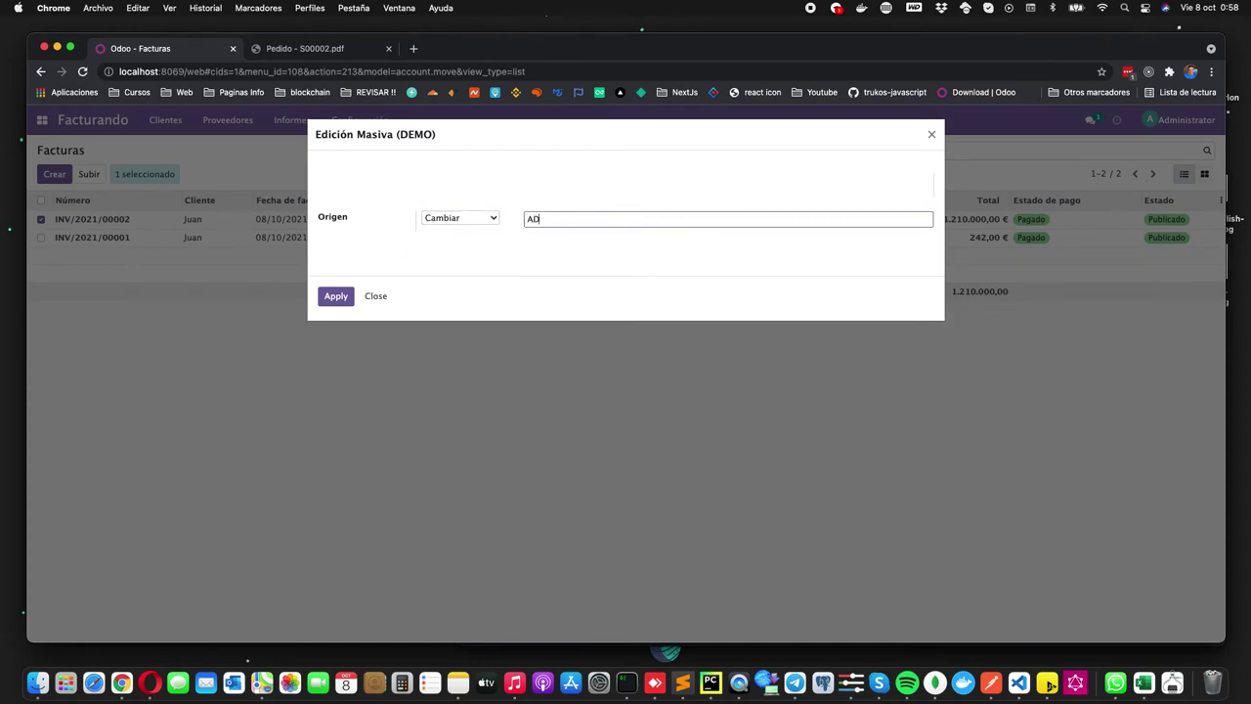
pyautogui.click(335, 295)
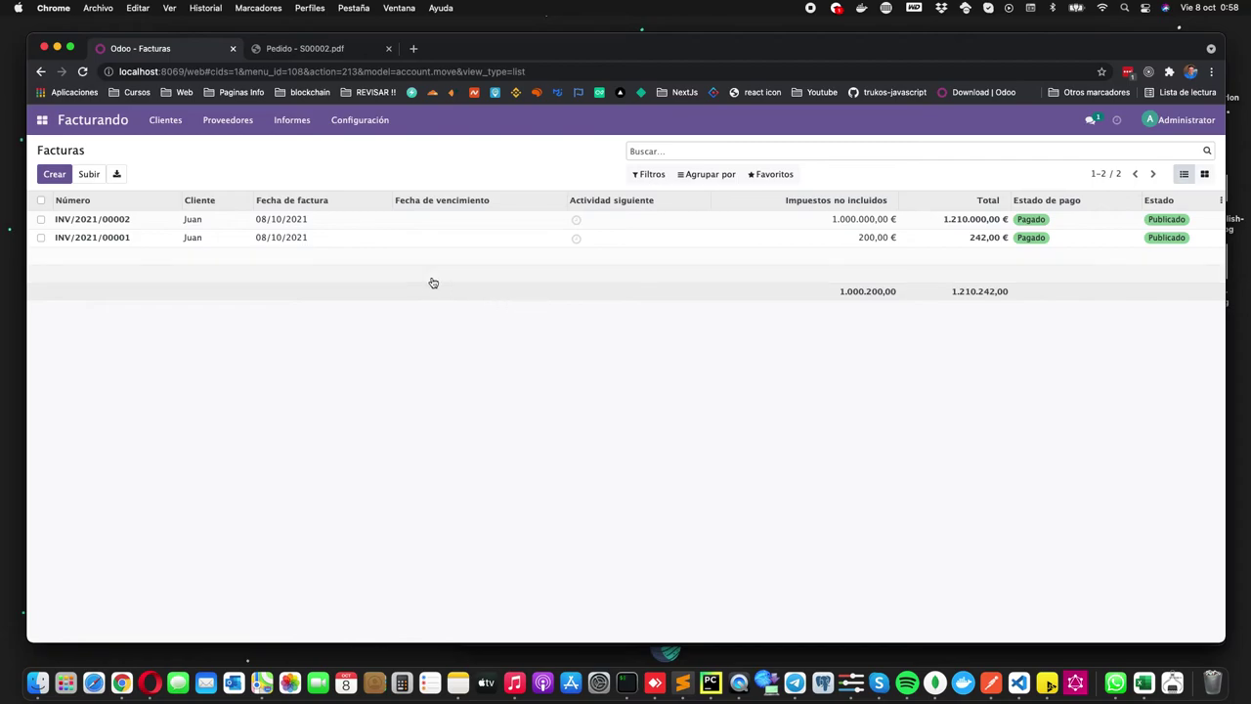
# Step: Check the Otra Información details and change log of the 1.210.000,00 € invoice, then return to the invoice list
pyautogui.click(355, 225)
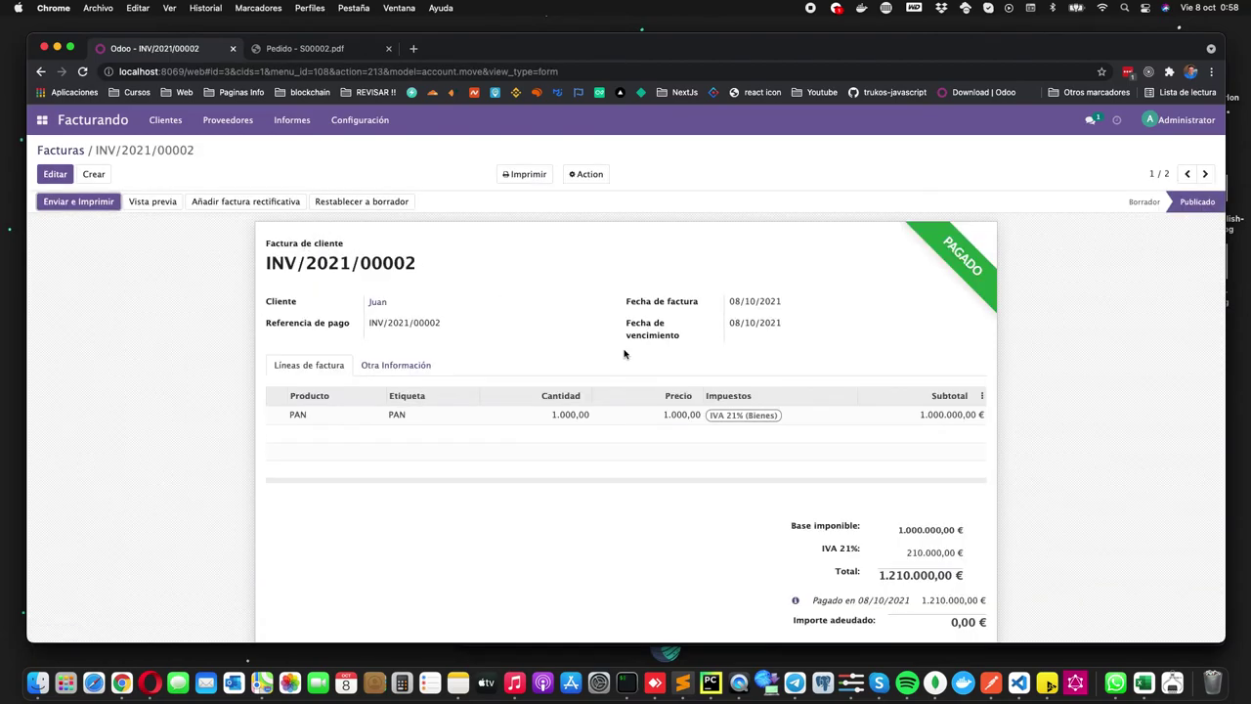
pyautogui.click(410, 366)
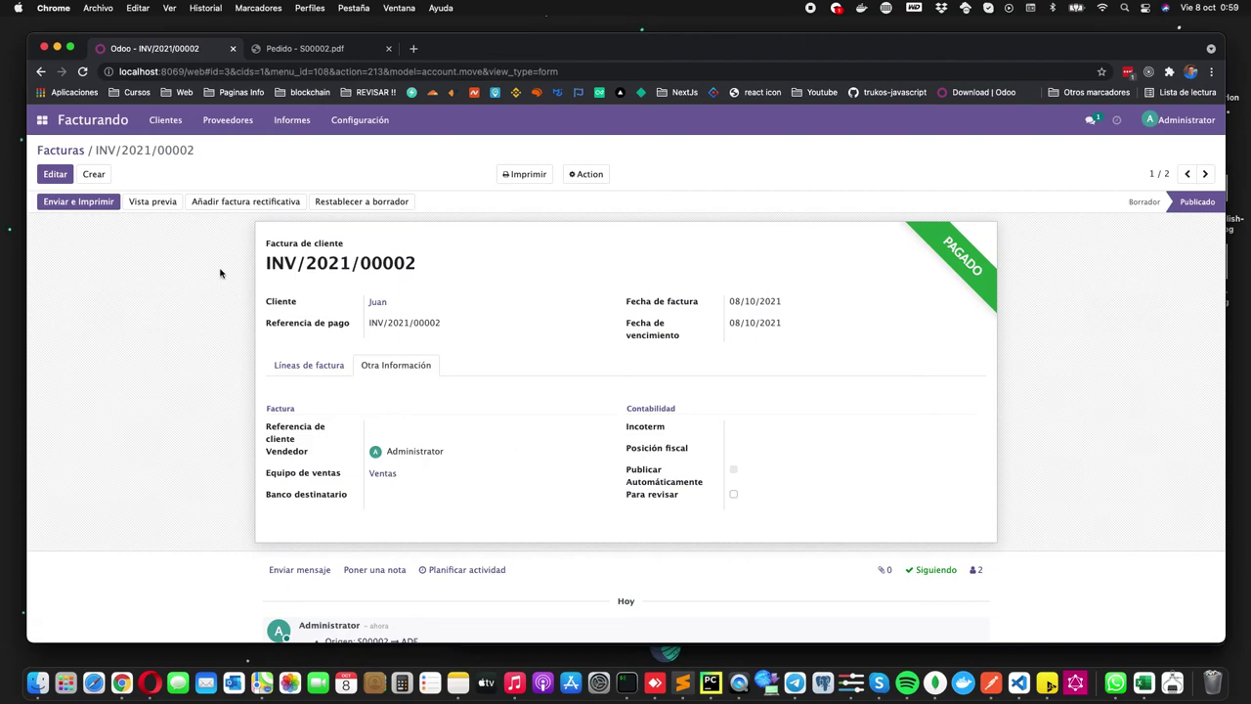
pyautogui.click(60, 151)
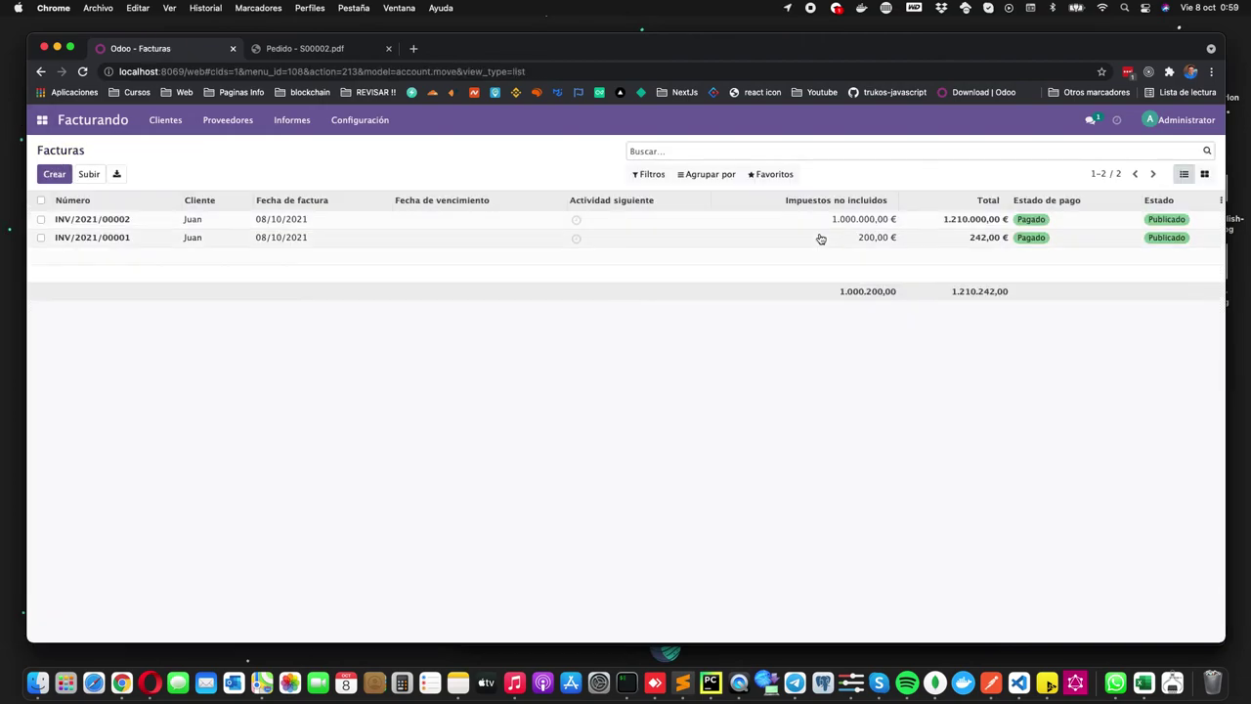
# Step: Open the Aplicaciones module
pyautogui.click(42, 119)
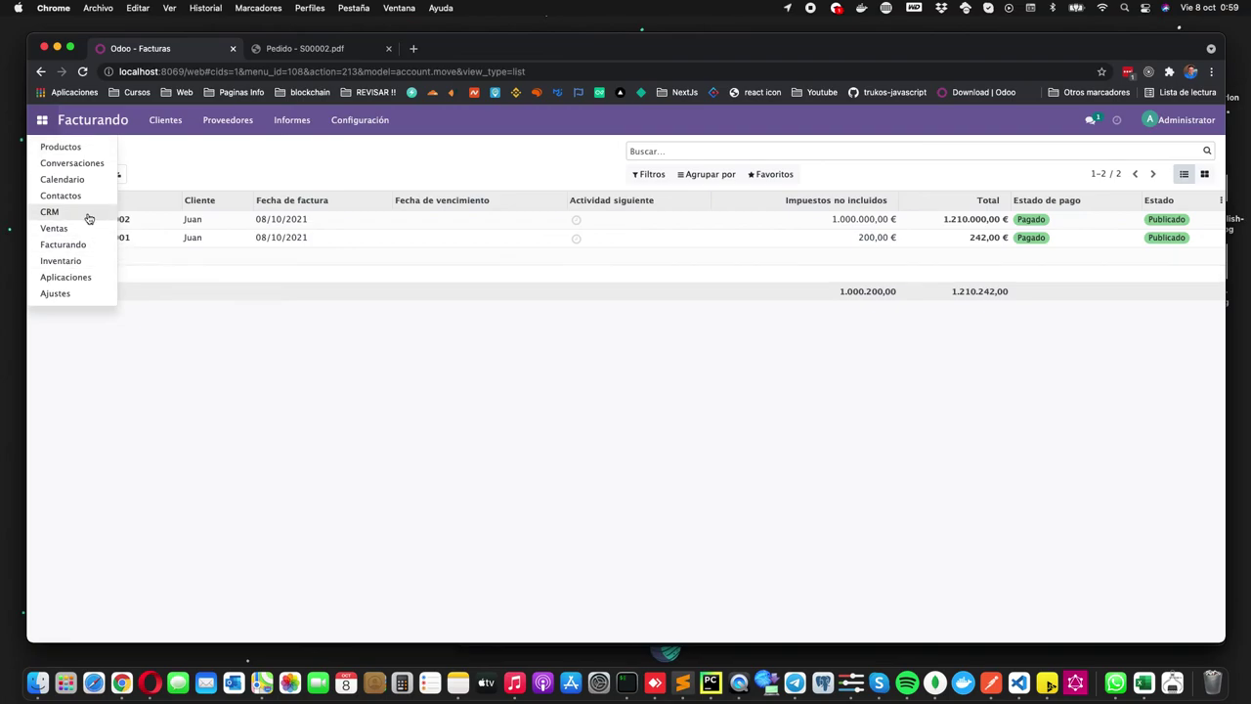
pyautogui.click(82, 279)
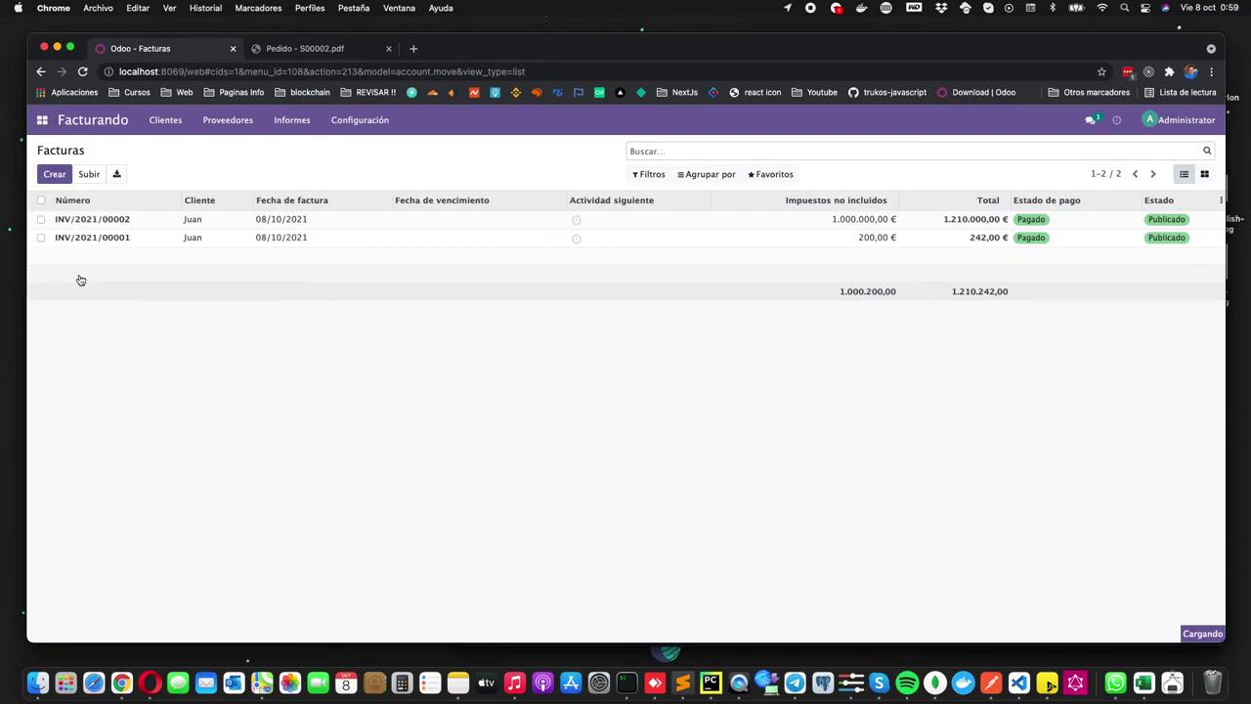